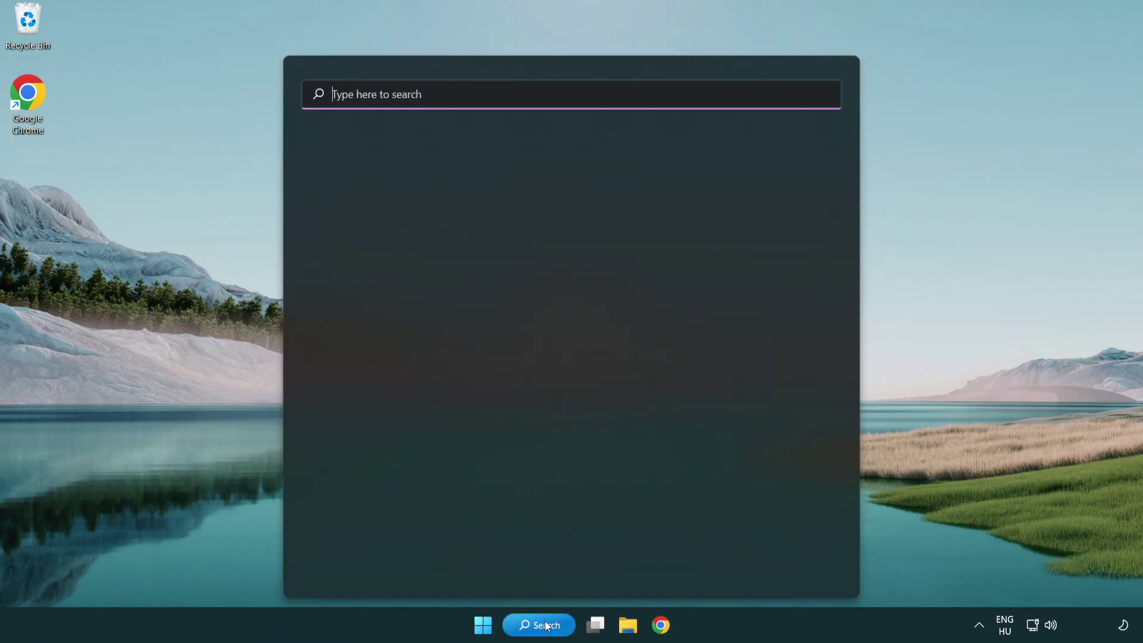
# - Search Windows for "device manager" and open Device Manager
pyautogui.write('device manager')
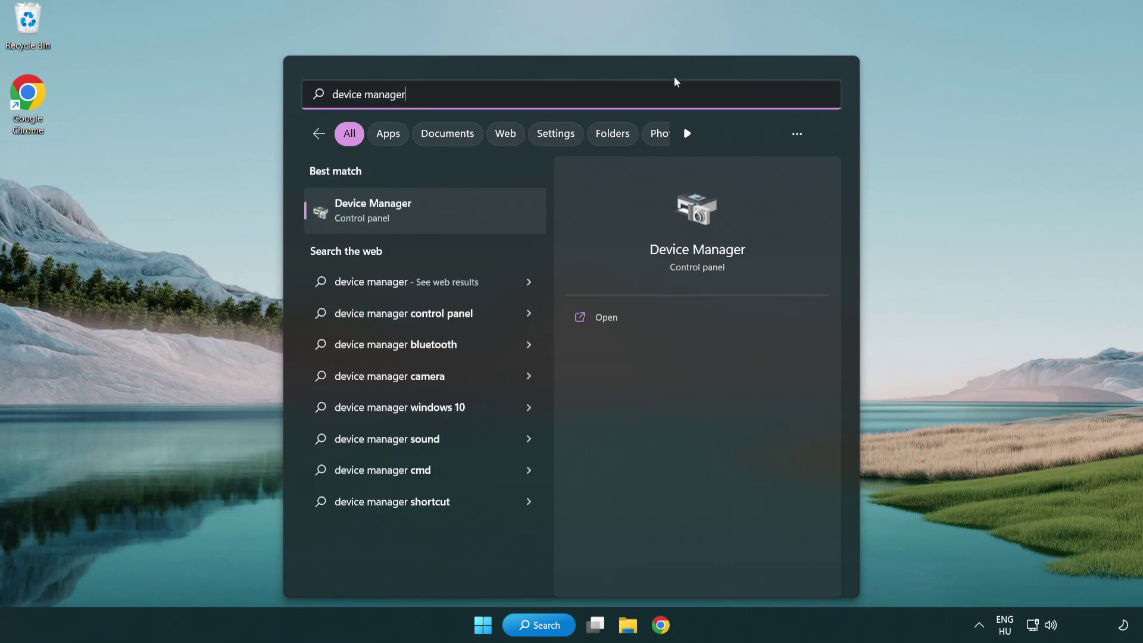
pyautogui.click(458, 219)
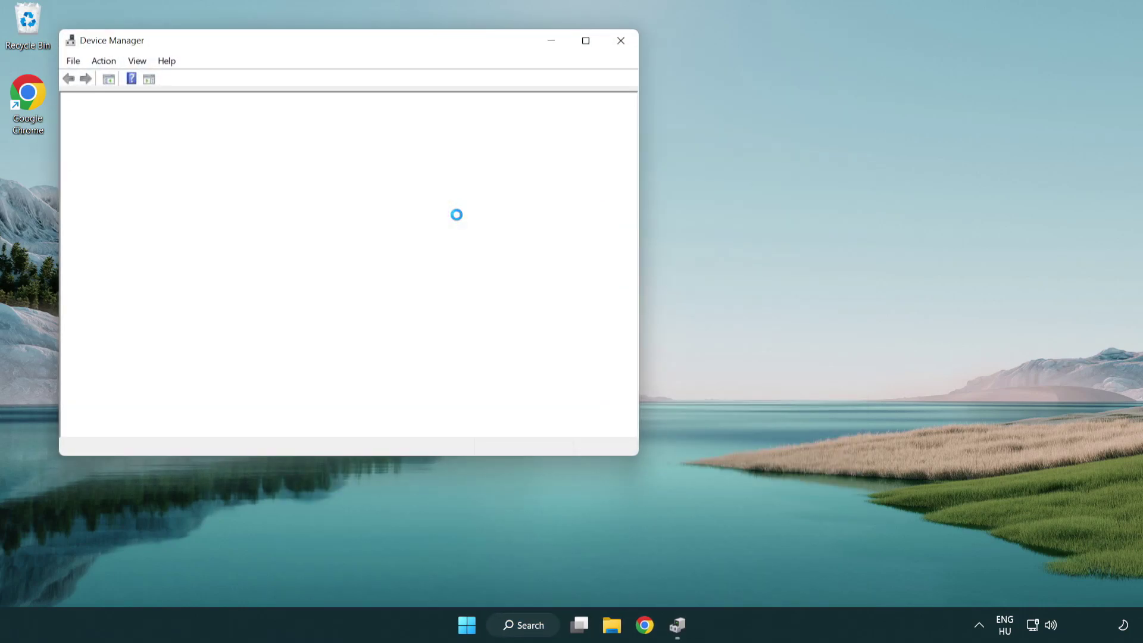
pyautogui.moveTo(309, 43); pyautogui.dragTo(502, 114)
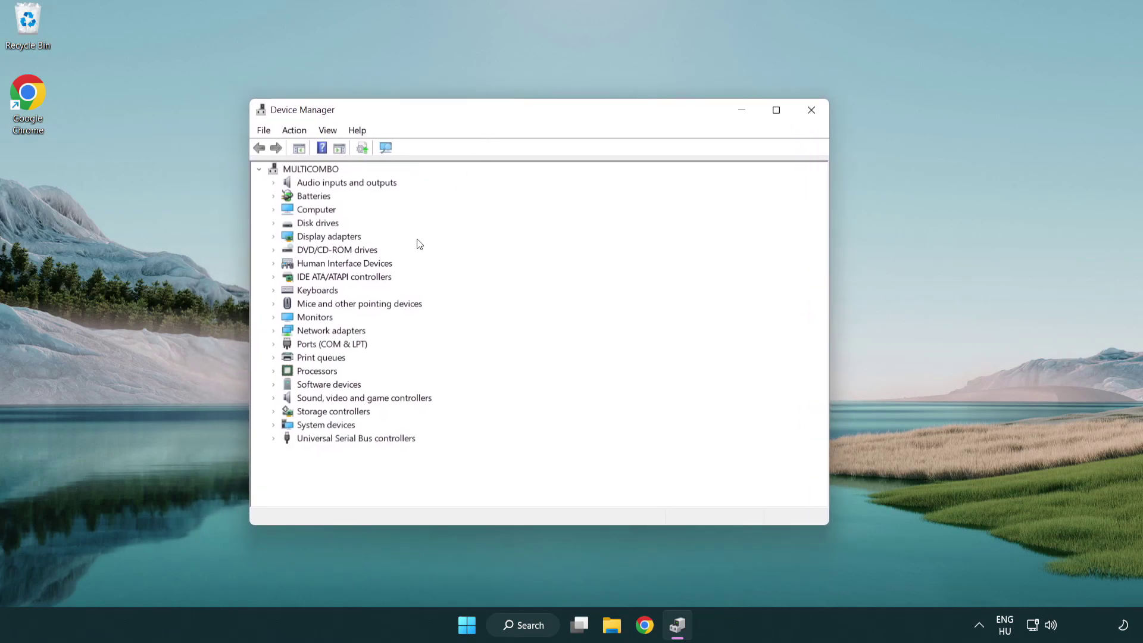
# - Search automatically for an updated driver for the VMware SVGA 3D display adapter, and close Device Manager when finished
pyautogui.click(310, 238)
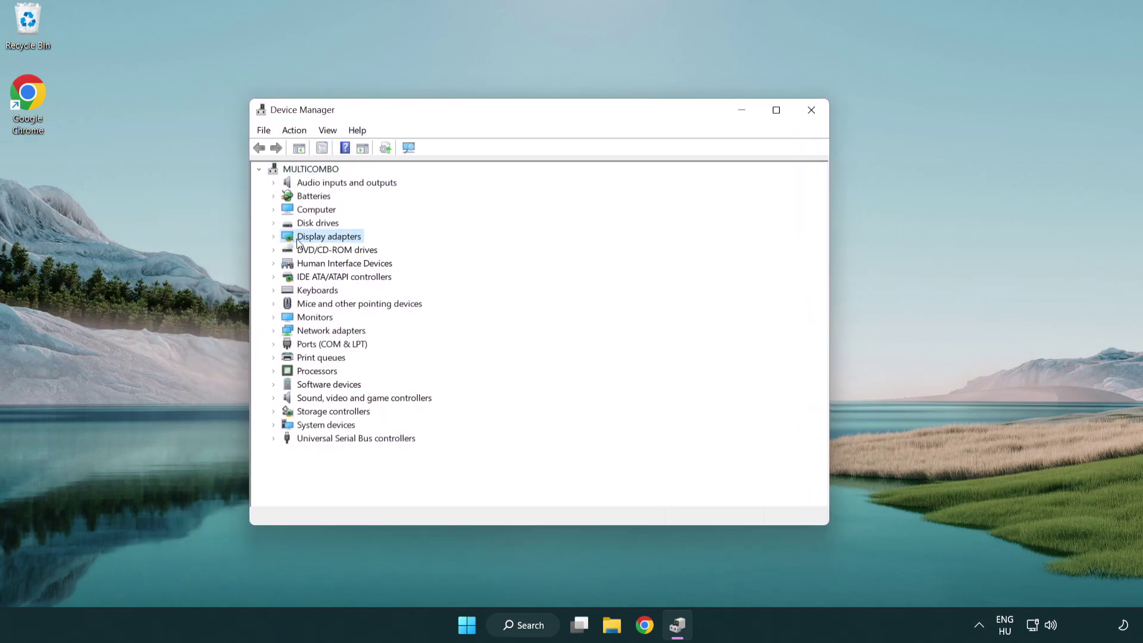
pyautogui.click(274, 237)
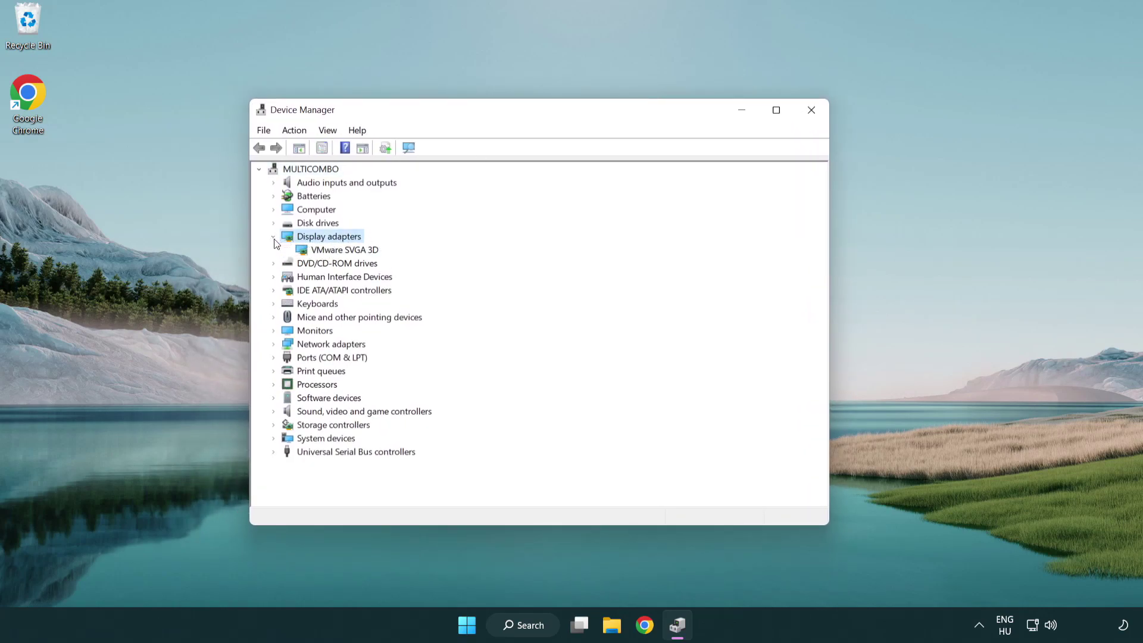
pyautogui.click(345, 253)
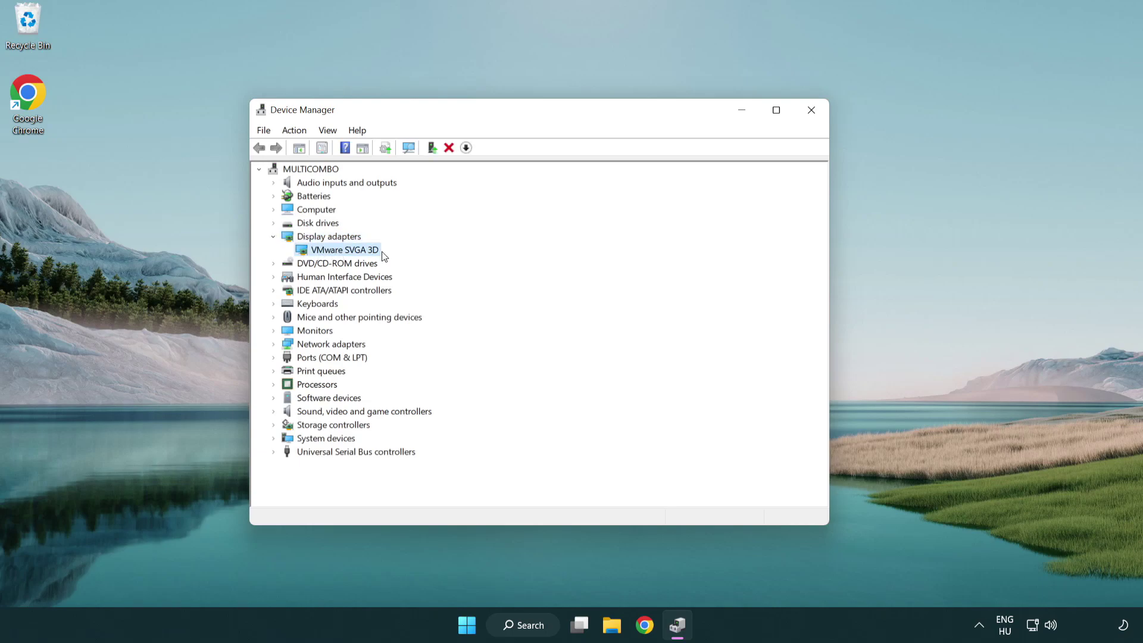
pyautogui.rightClick(341, 254)
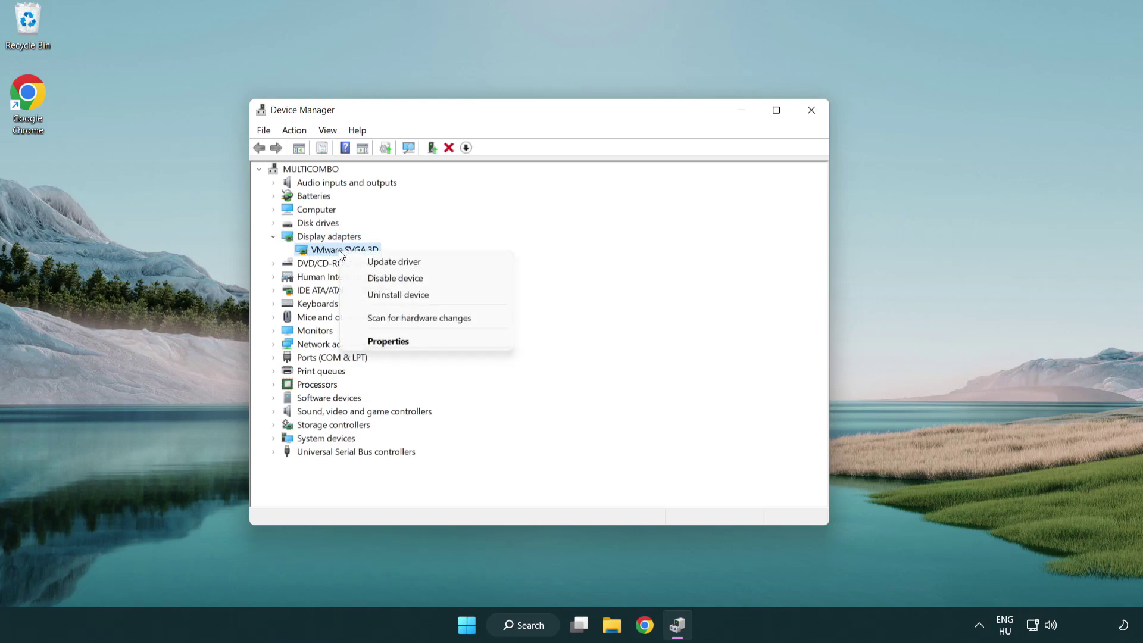
pyautogui.click(449, 262)
pyautogui.moveTo(472, 179); pyautogui.dragTo(495, 171)
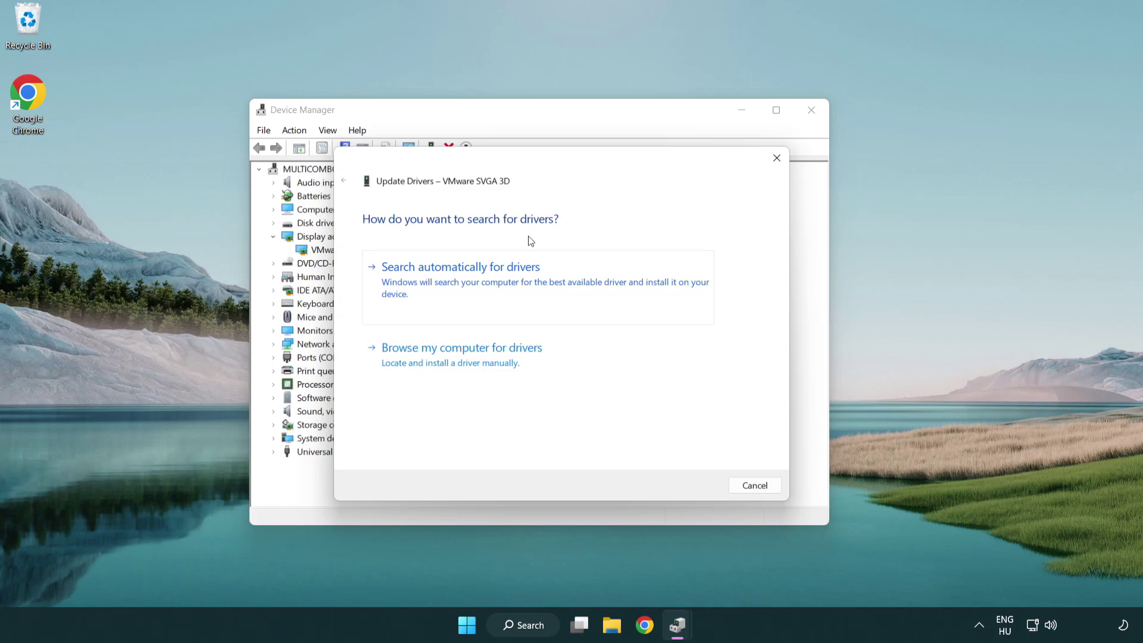
pyautogui.click(503, 281)
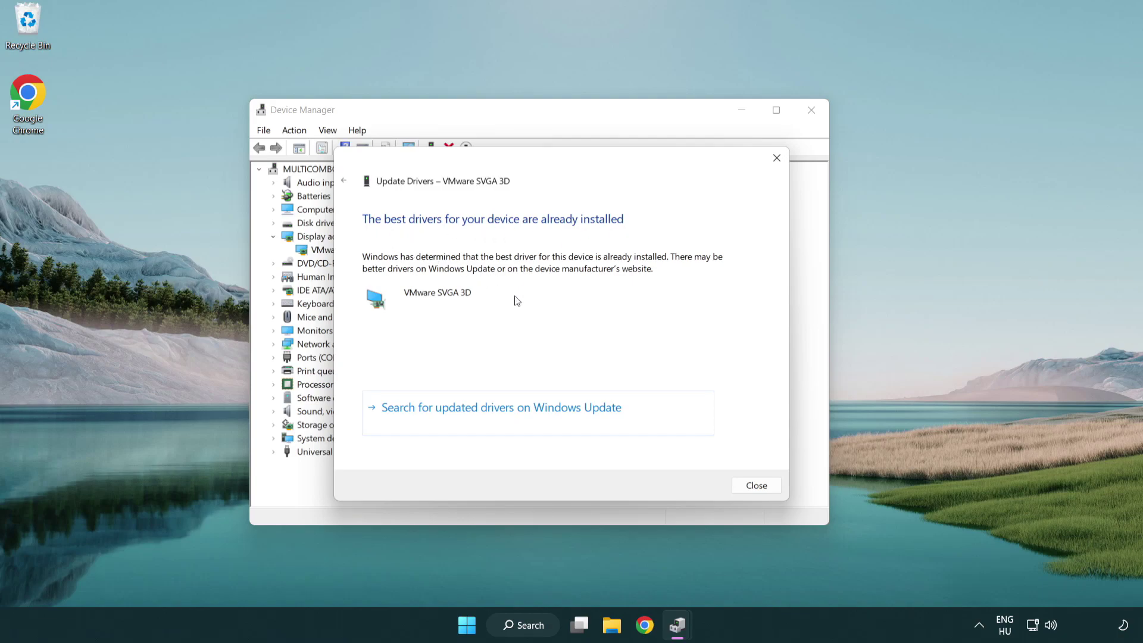
pyautogui.click(757, 487)
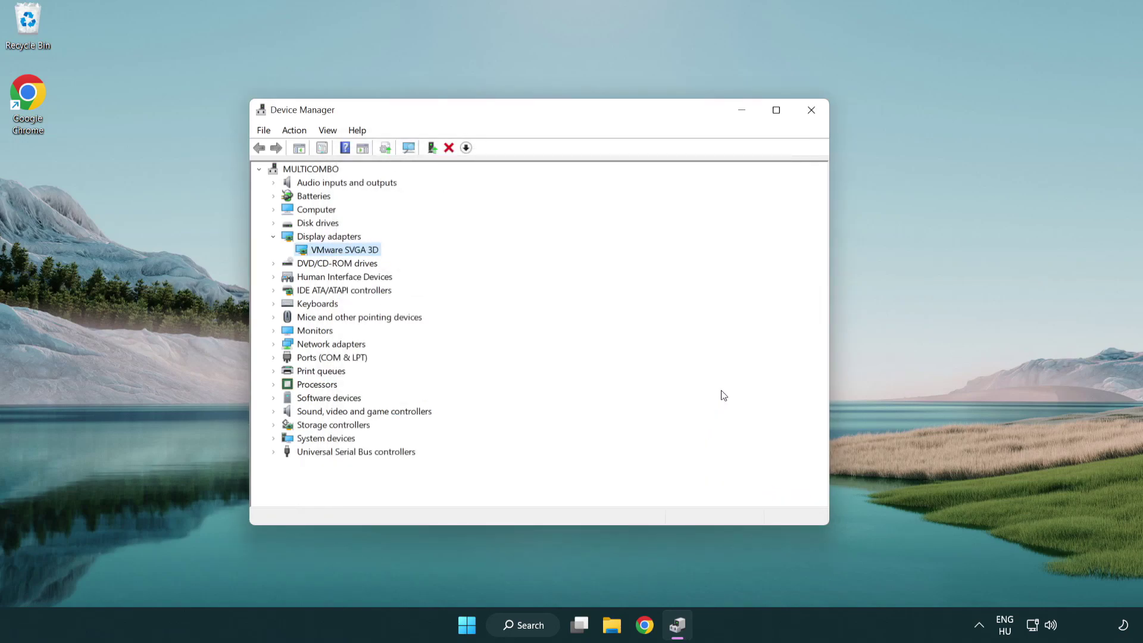
pyautogui.click(813, 113)
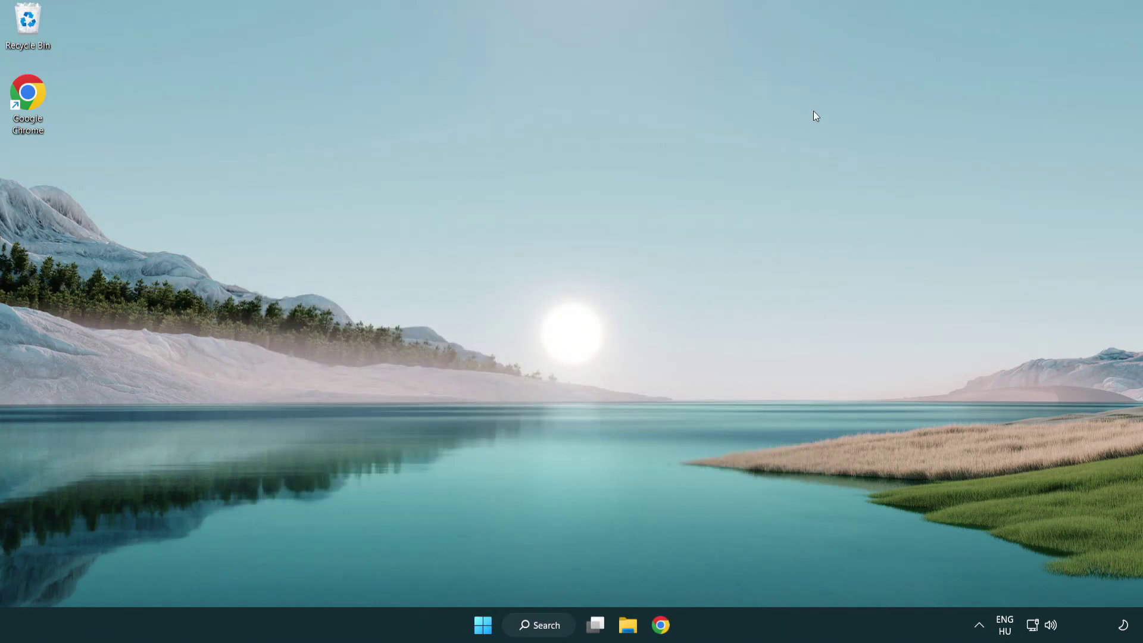
# - Open the Windows Update settings, check for updates, and close Settings
pyautogui.click(547, 613)
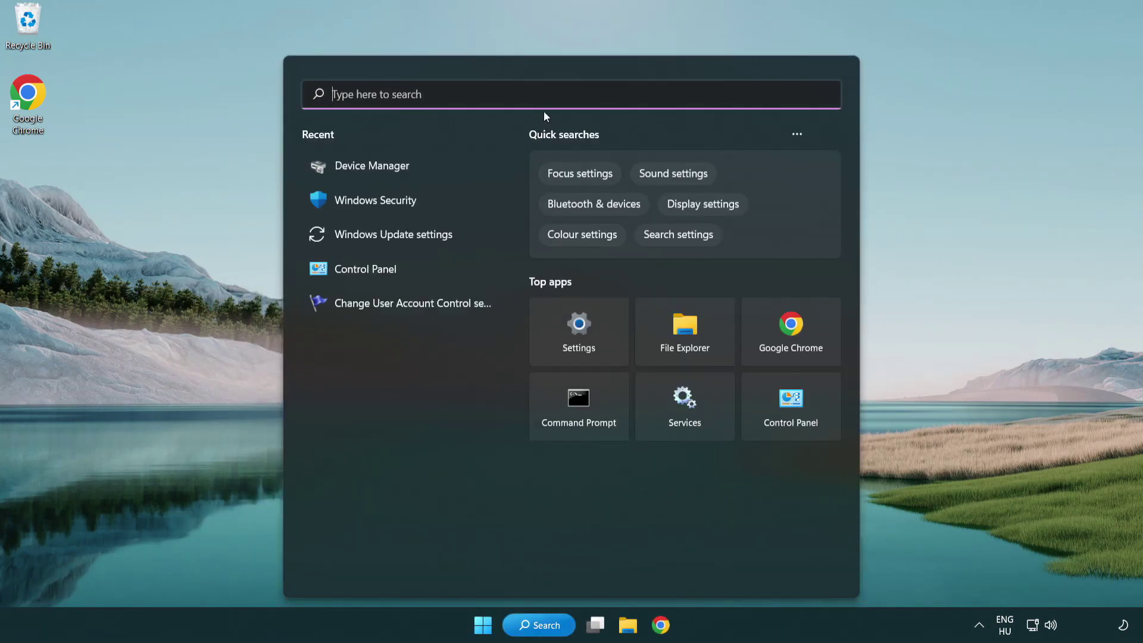
pyautogui.write('update')
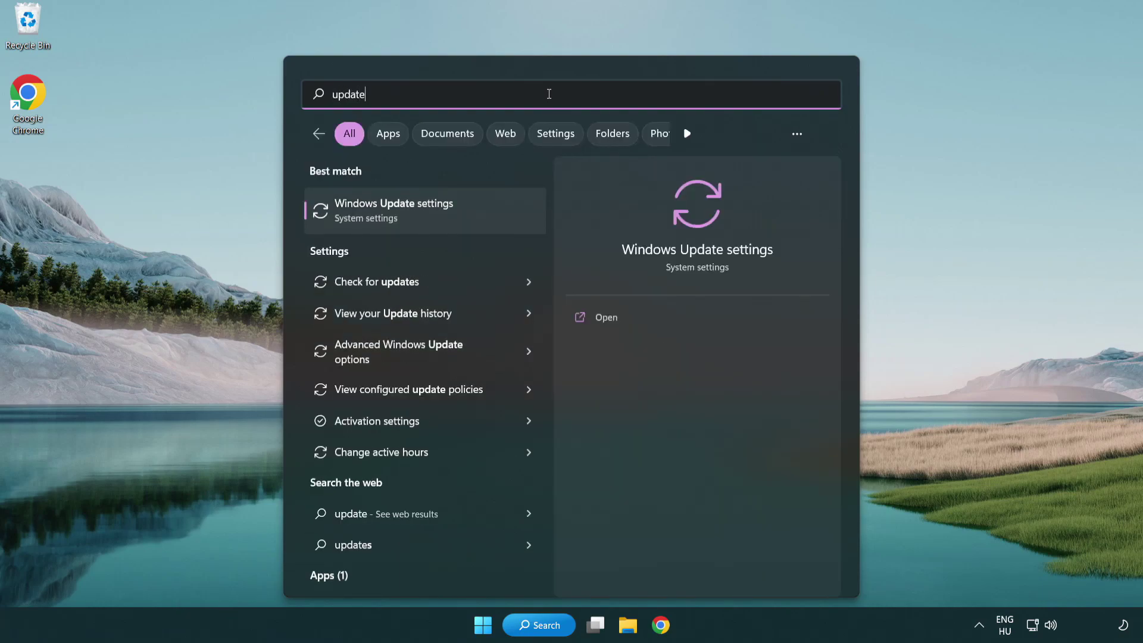
pyautogui.click(445, 214)
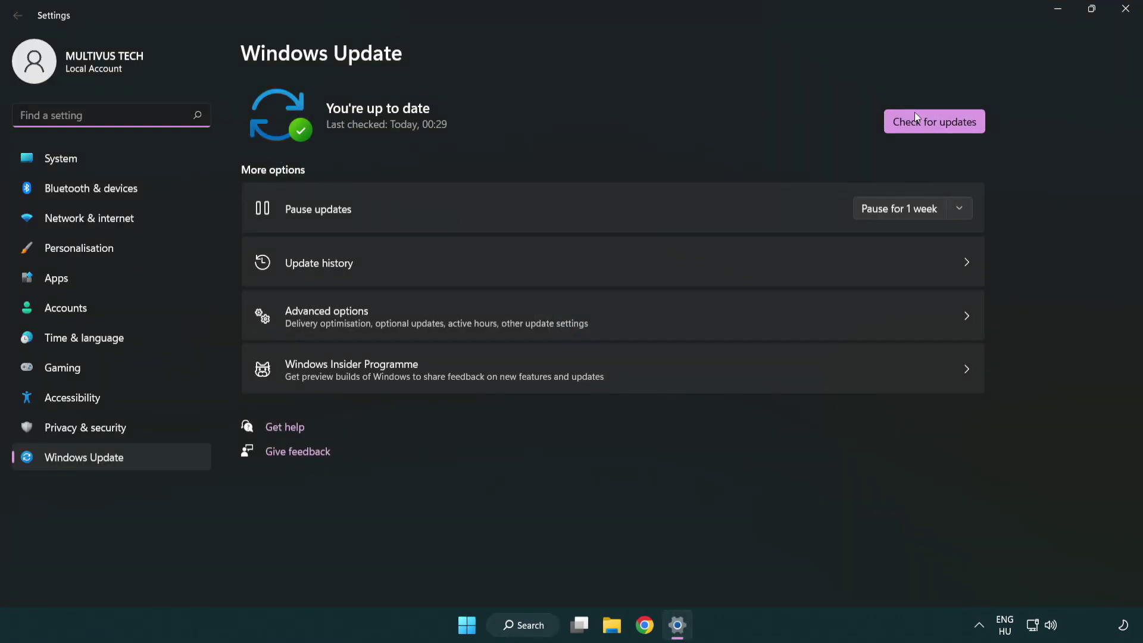
pyautogui.click(952, 127)
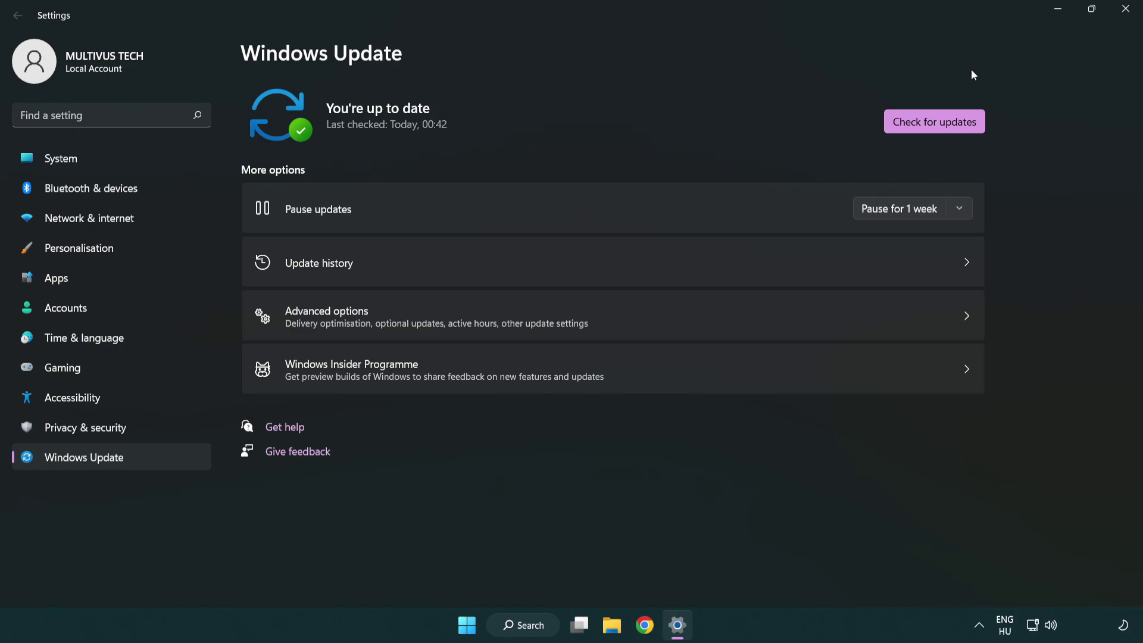
pyautogui.click(1120, 17)
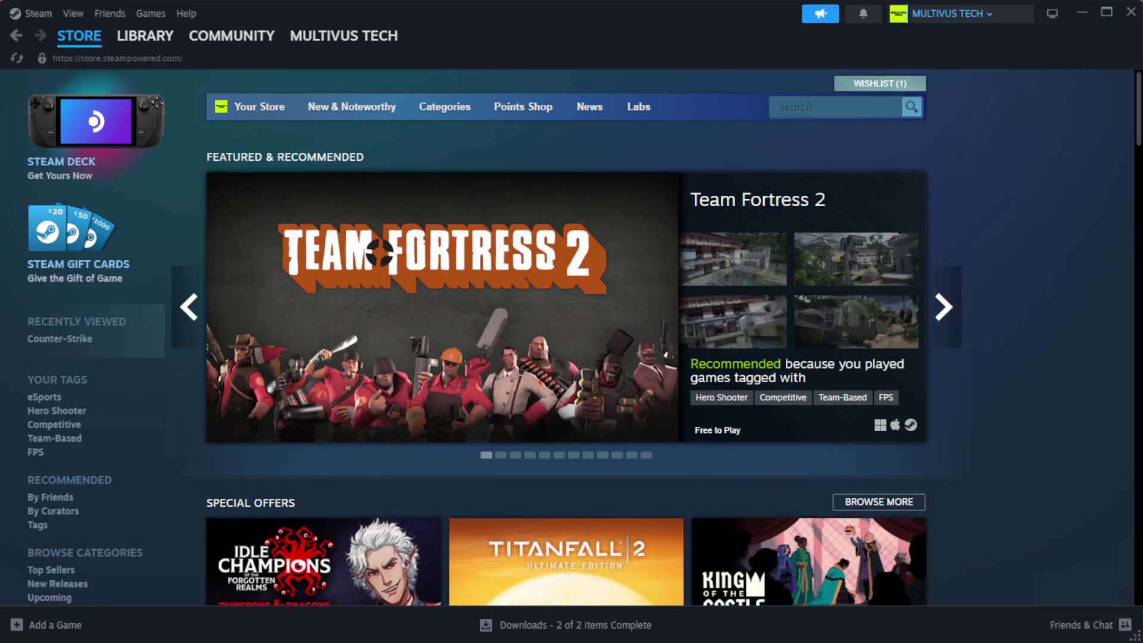
# - Verify the integrity of the installed files of YOUR NOT WORKING GAME from the game library
pyautogui.moveTo(145, 44)
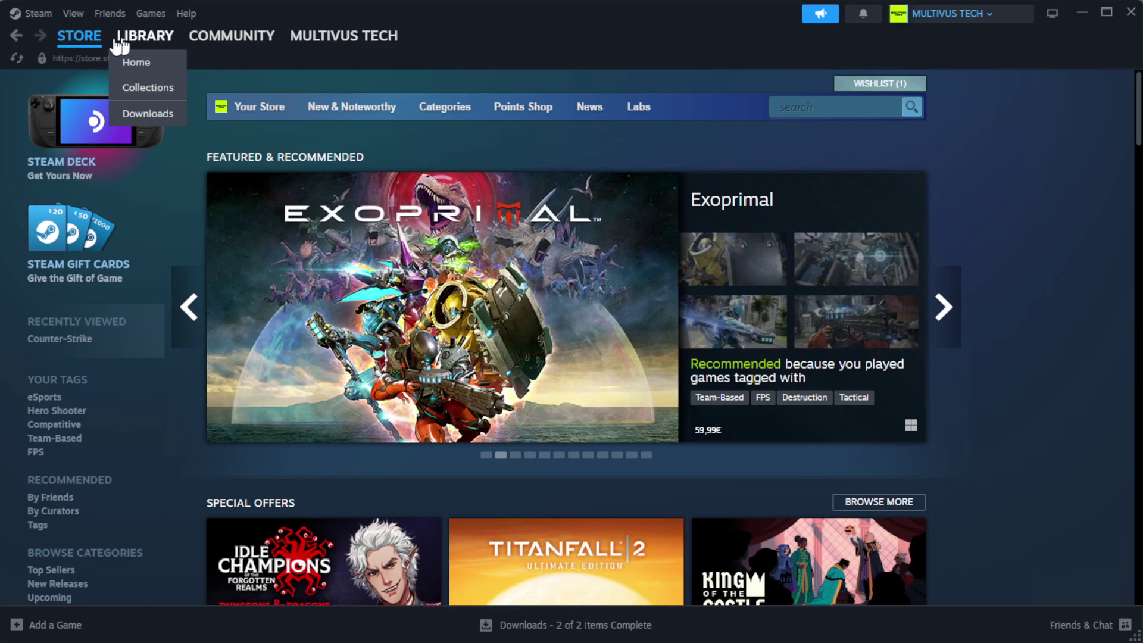
pyautogui.click(164, 62)
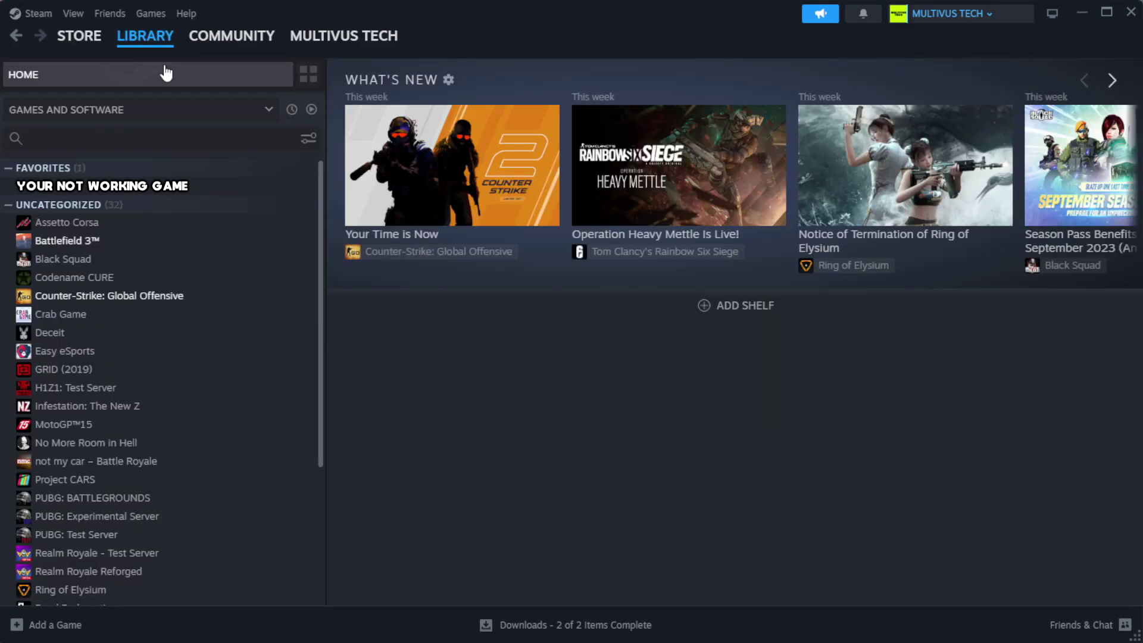
pyautogui.rightClick(282, 195)
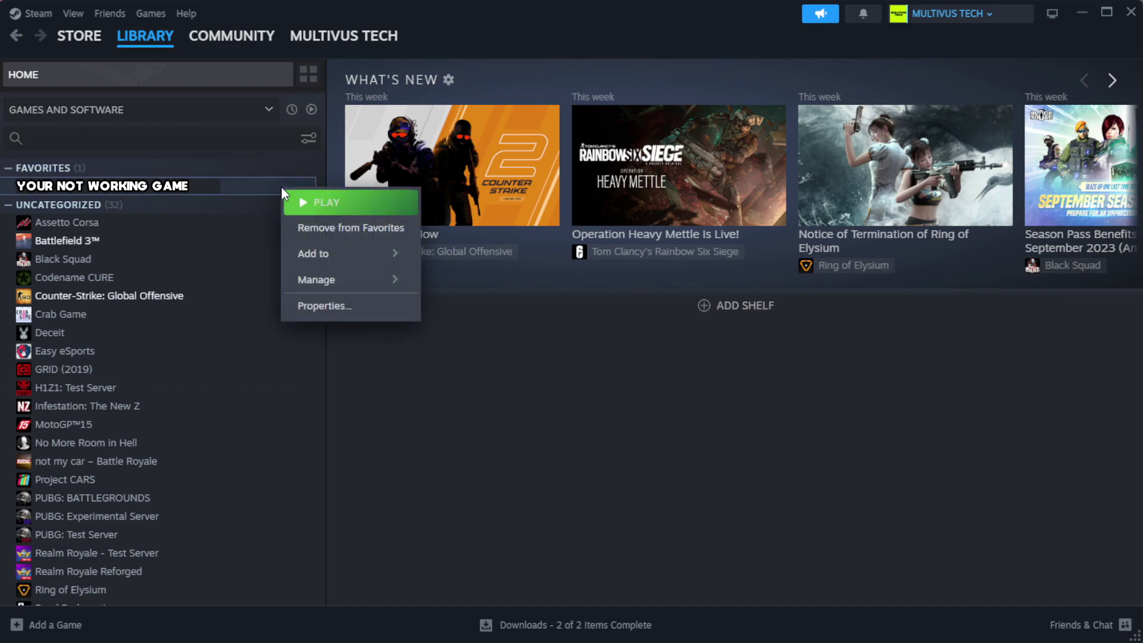
pyautogui.click(359, 314)
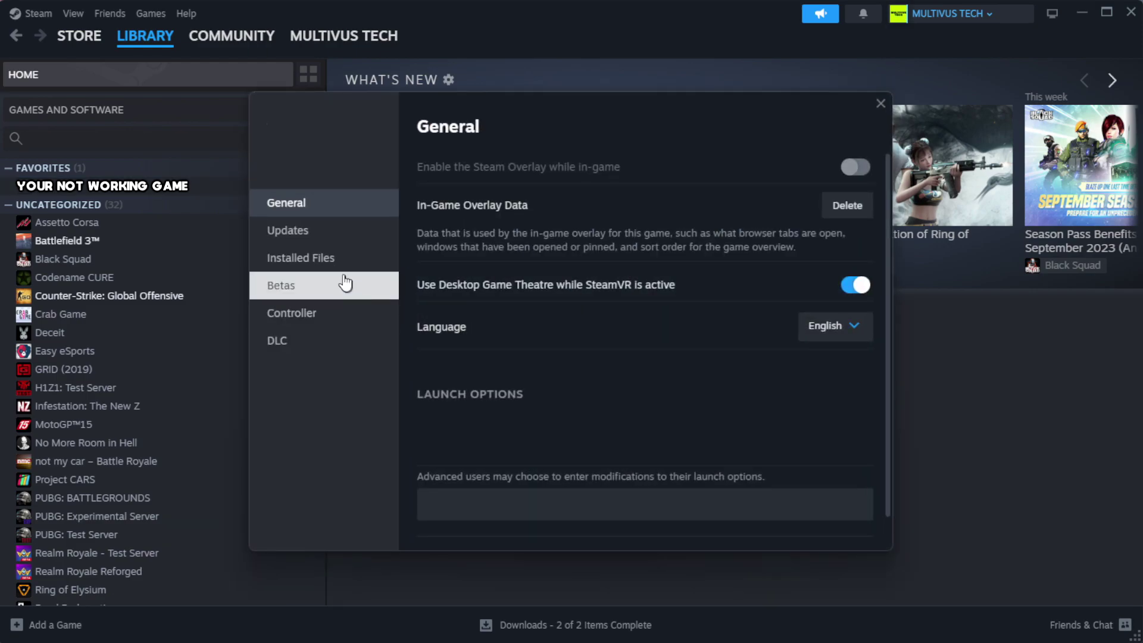
pyautogui.click(375, 271)
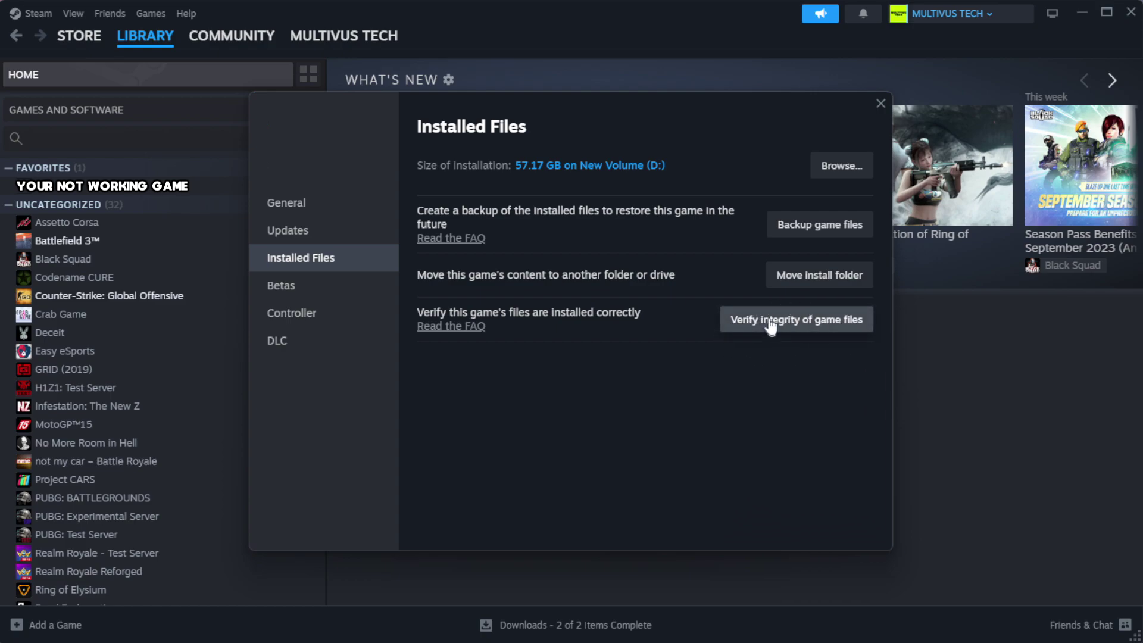
pyautogui.click(803, 328)
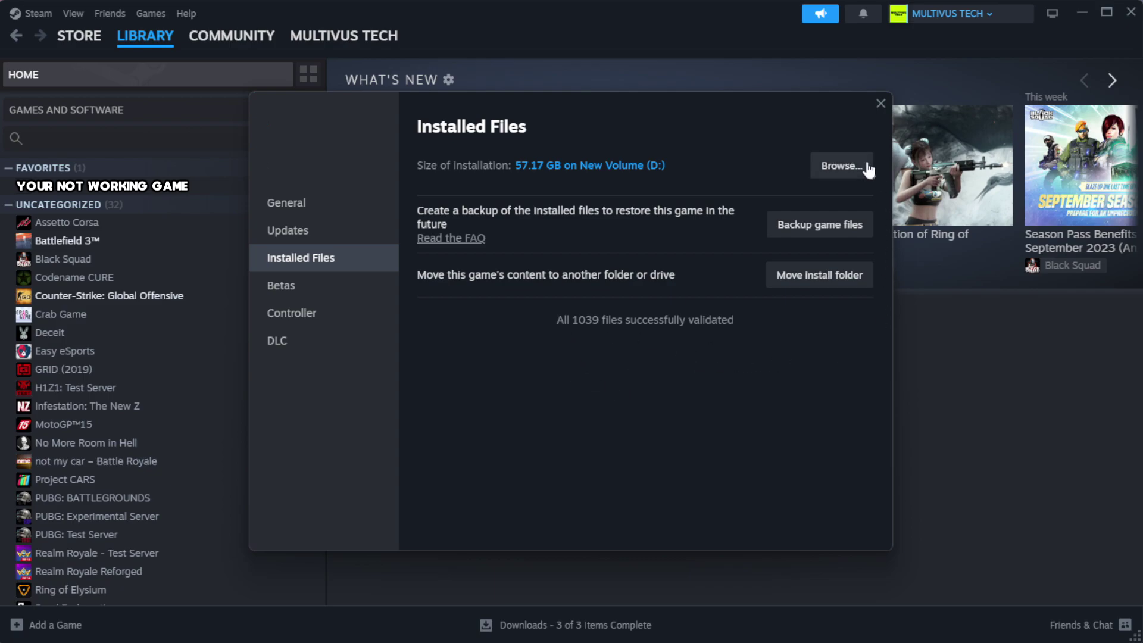
# - Browse to the game's installation folder and open the properties of the YOUR NOT WORKING GAME shortcut
pyautogui.click(840, 178)
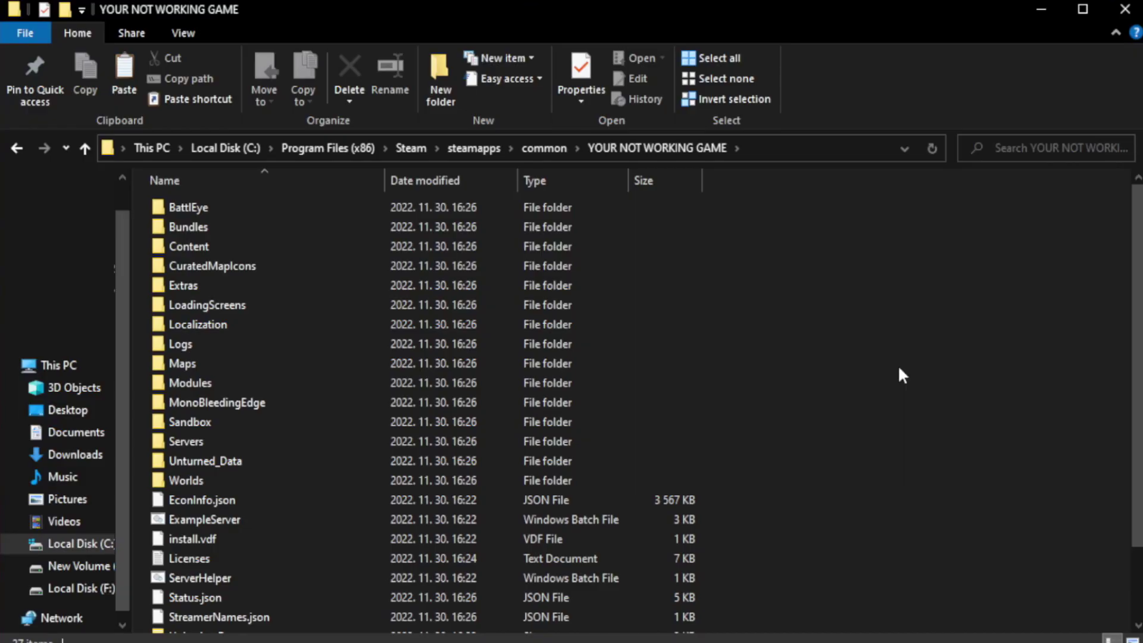
pyautogui.scroll(-2, 1139, 425)
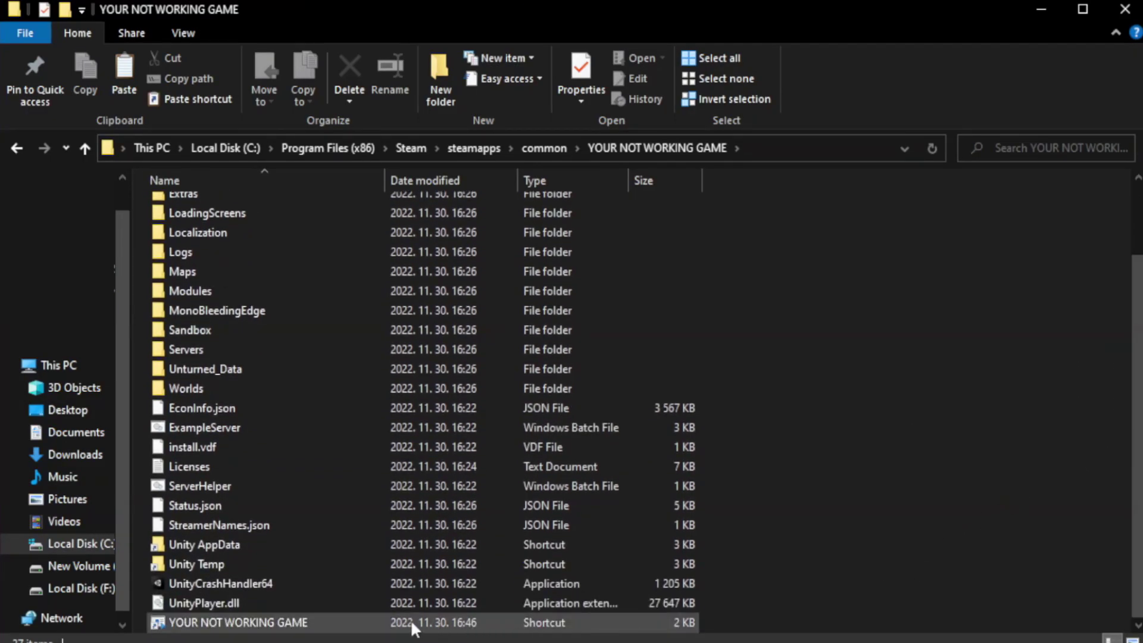
pyautogui.click(342, 623)
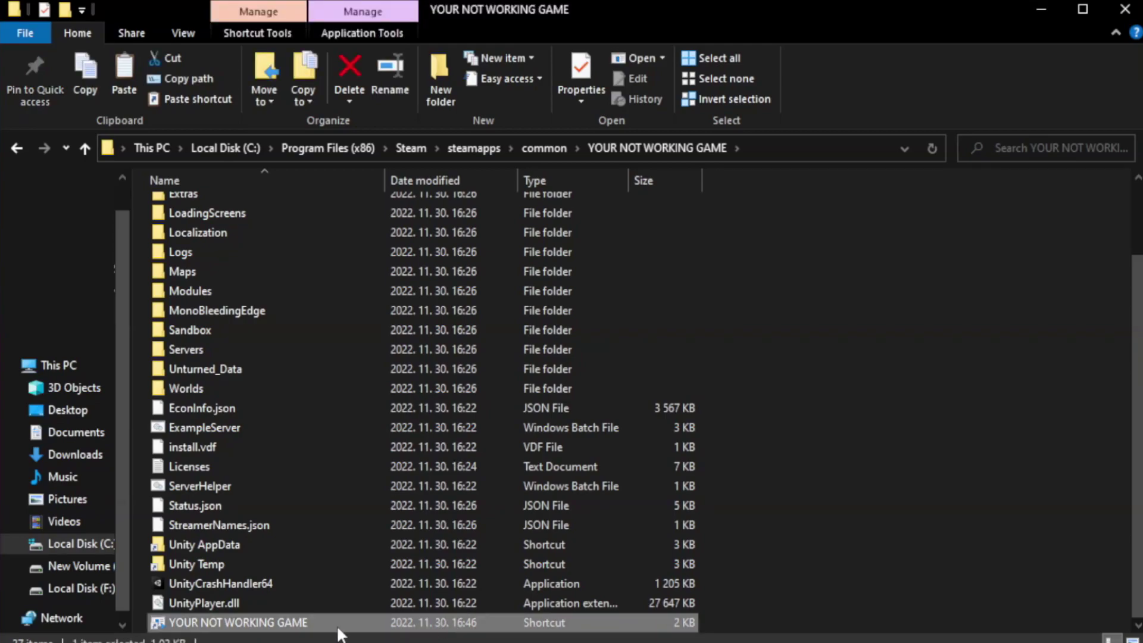
pyautogui.rightClick(382, 623)
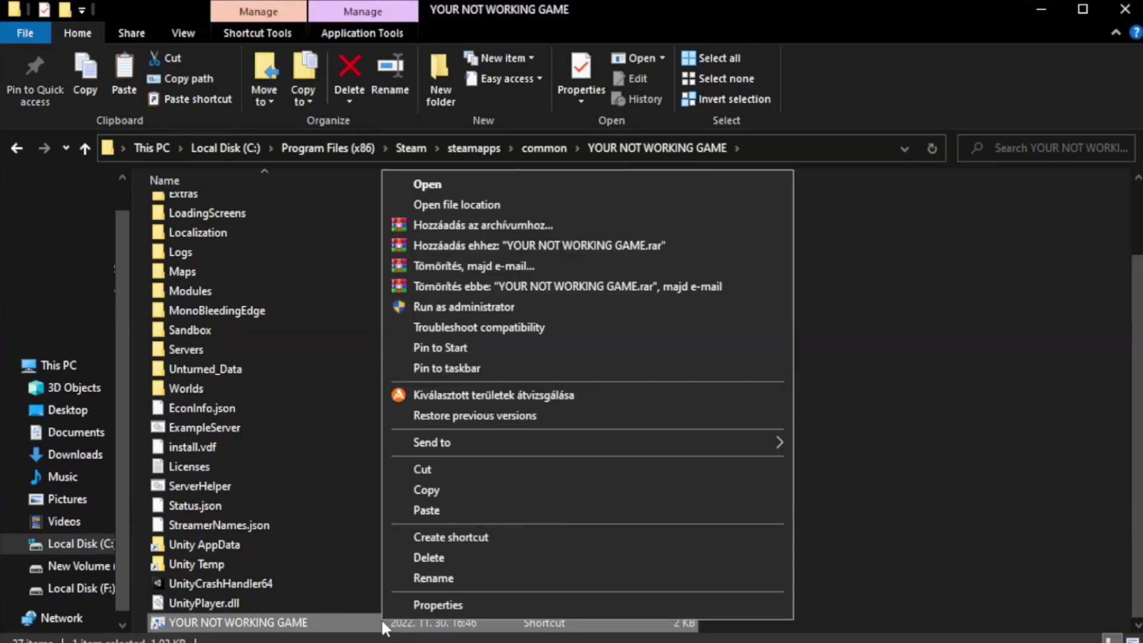
pyautogui.click(582, 601)
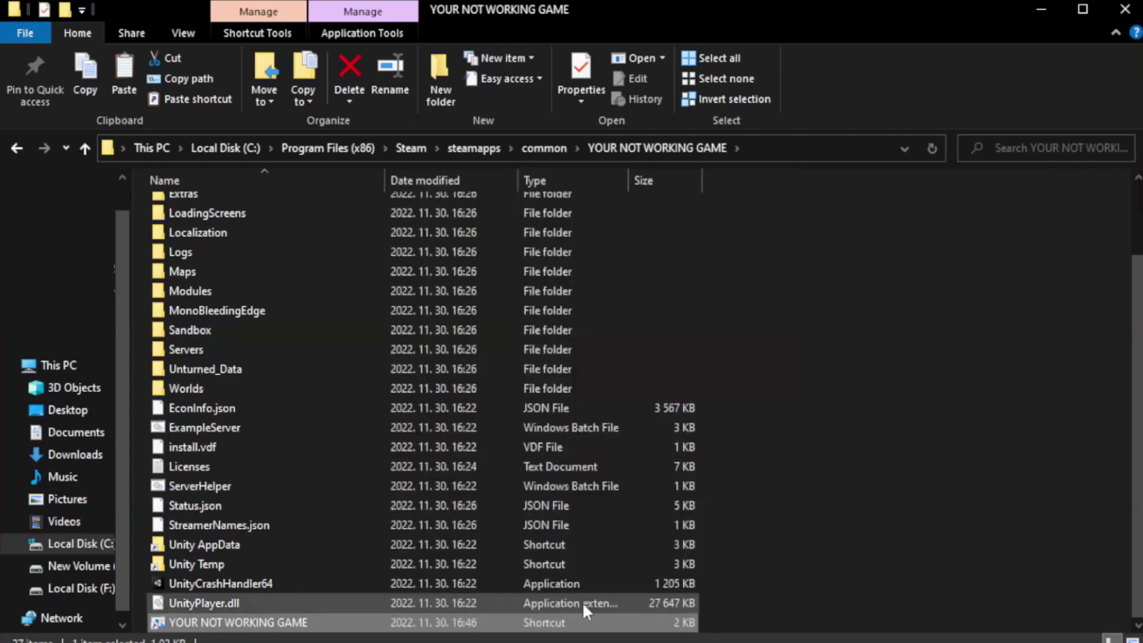
pyautogui.moveTo(569, 323); pyautogui.dragTo(574, 116)
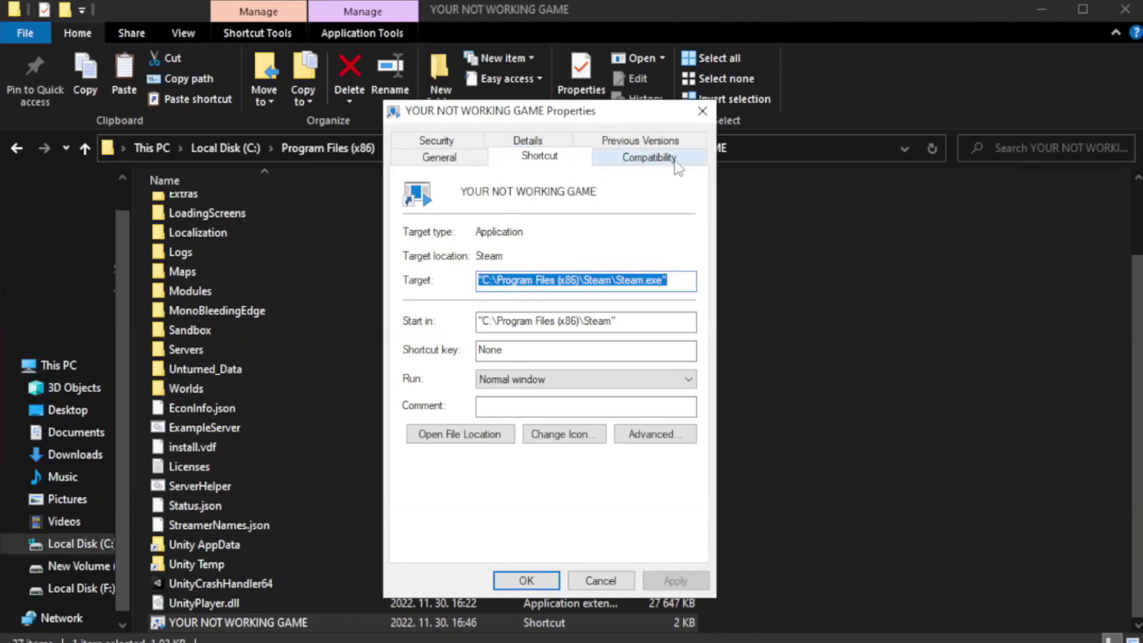
# - Apply Windows 8 compatibility mode, disabled fullscreen optimizations and running as administrator to the game shortcut, and close the folder
pyautogui.click(643, 160)
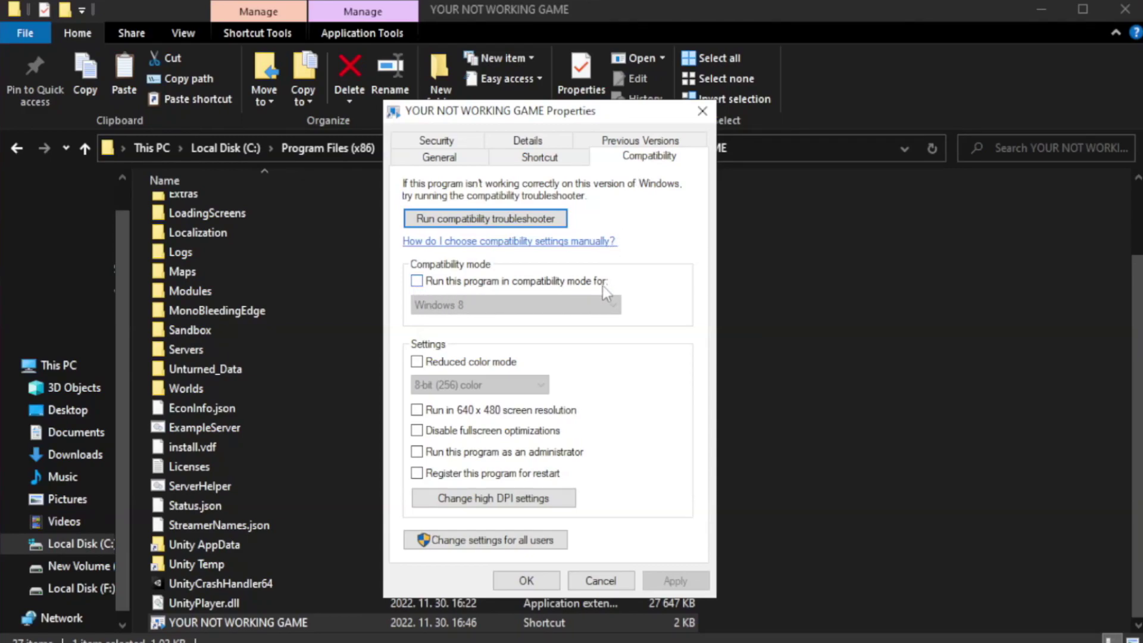
pyautogui.click(451, 280)
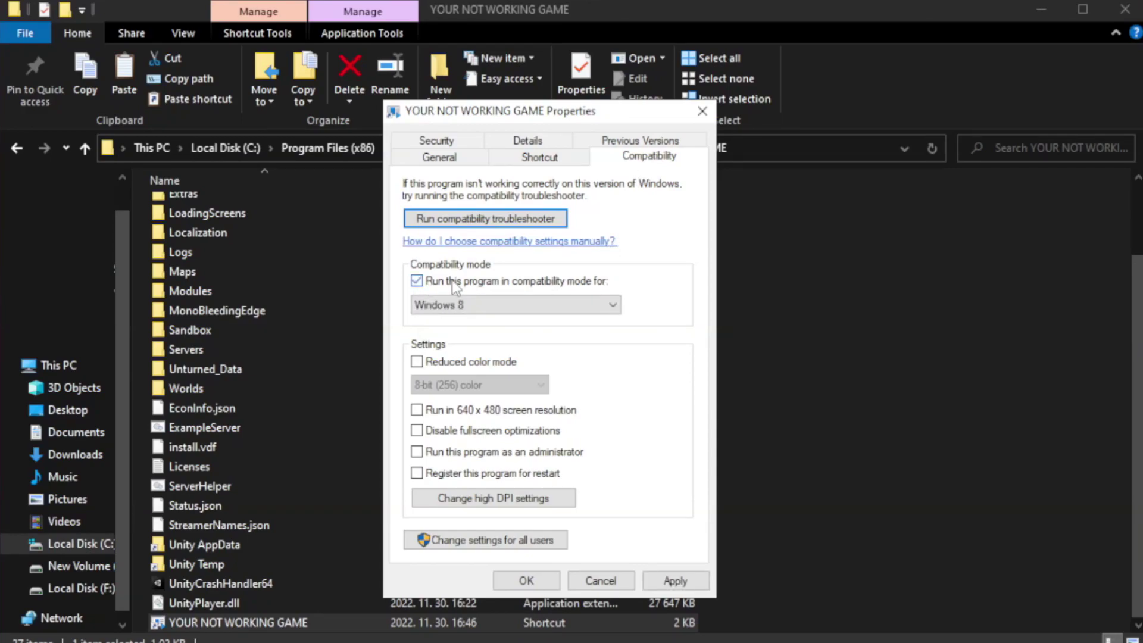
pyautogui.click(499, 303)
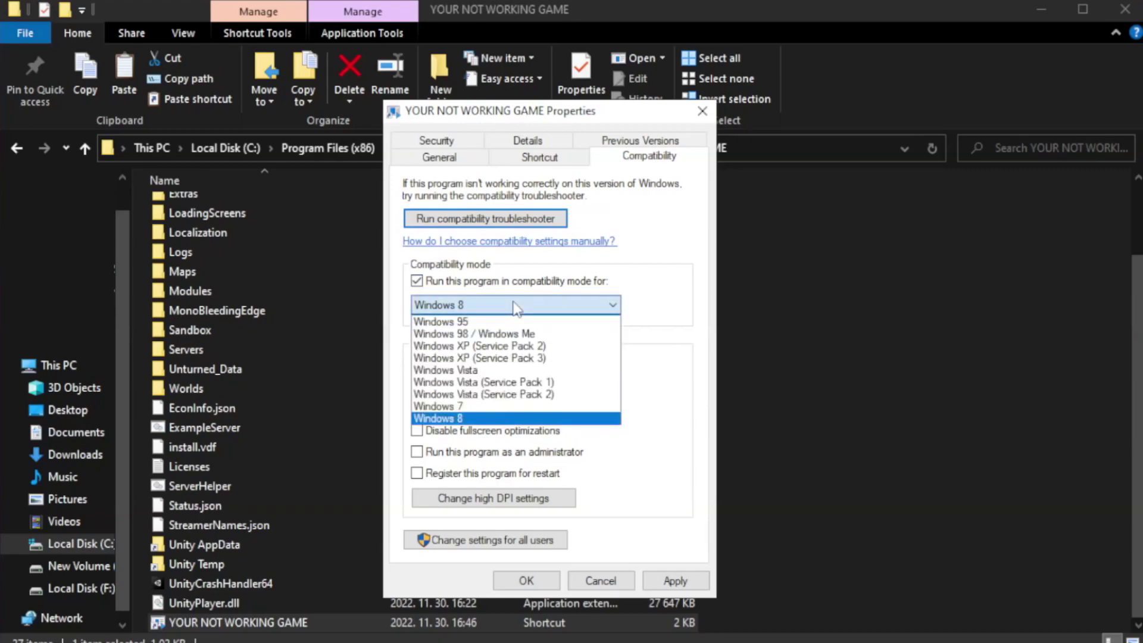
pyautogui.click(483, 419)
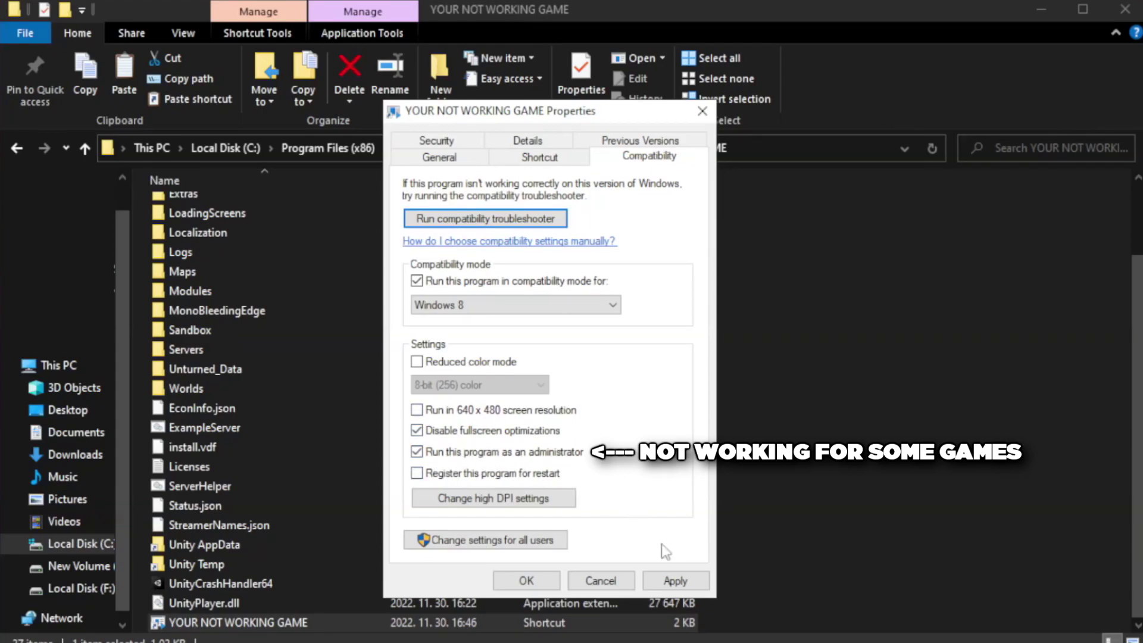
pyautogui.click(675, 580)
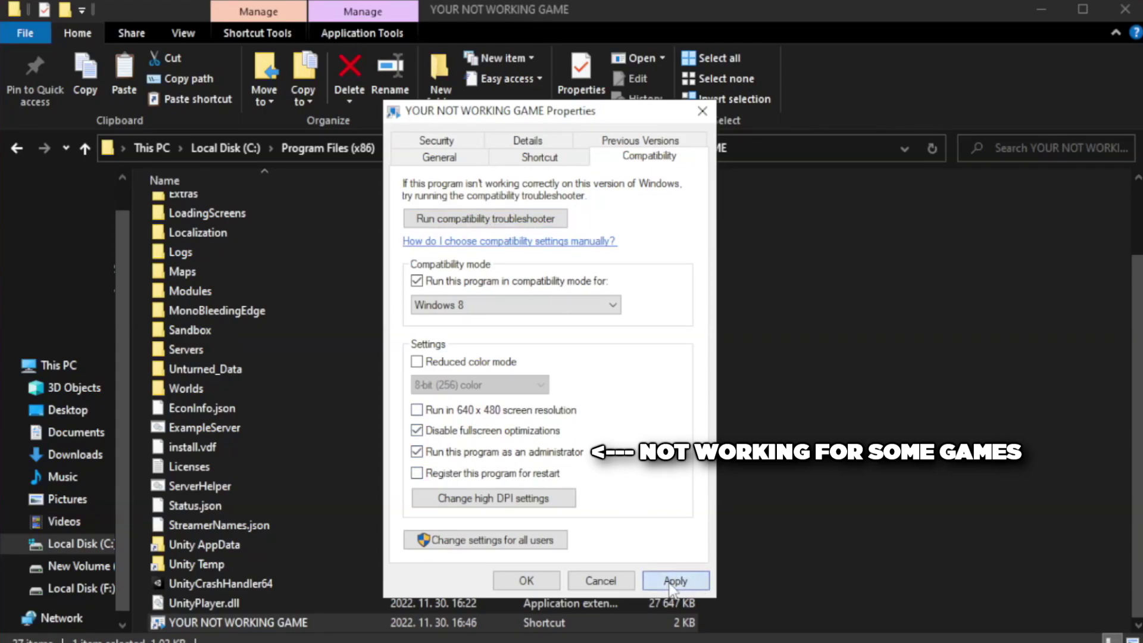
pyautogui.click(525, 582)
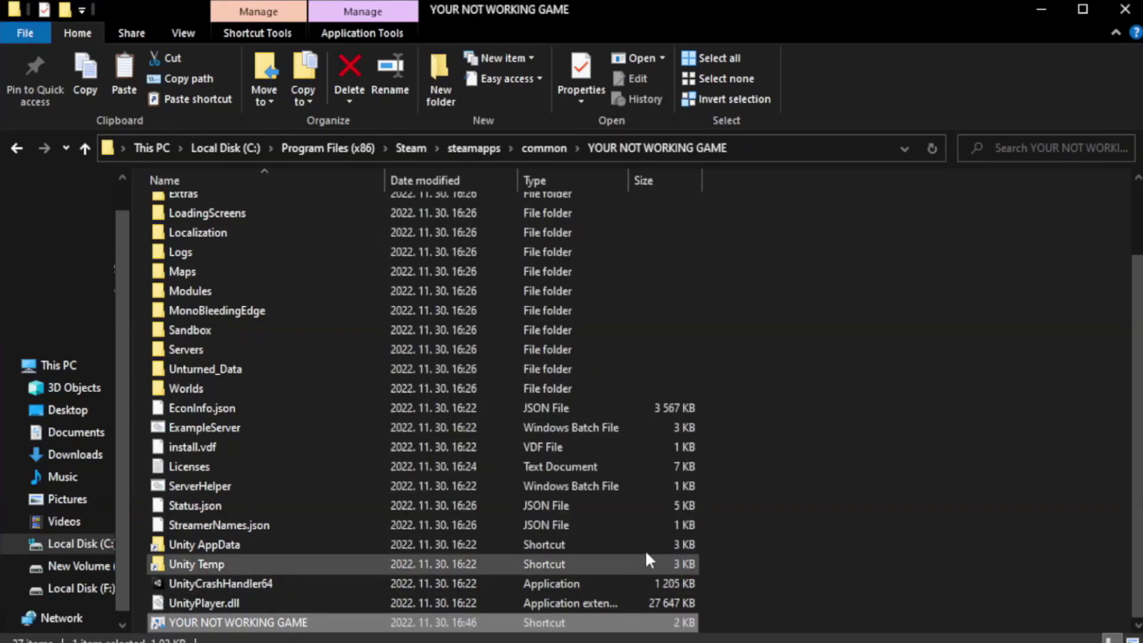
pyautogui.click(1124, 13)
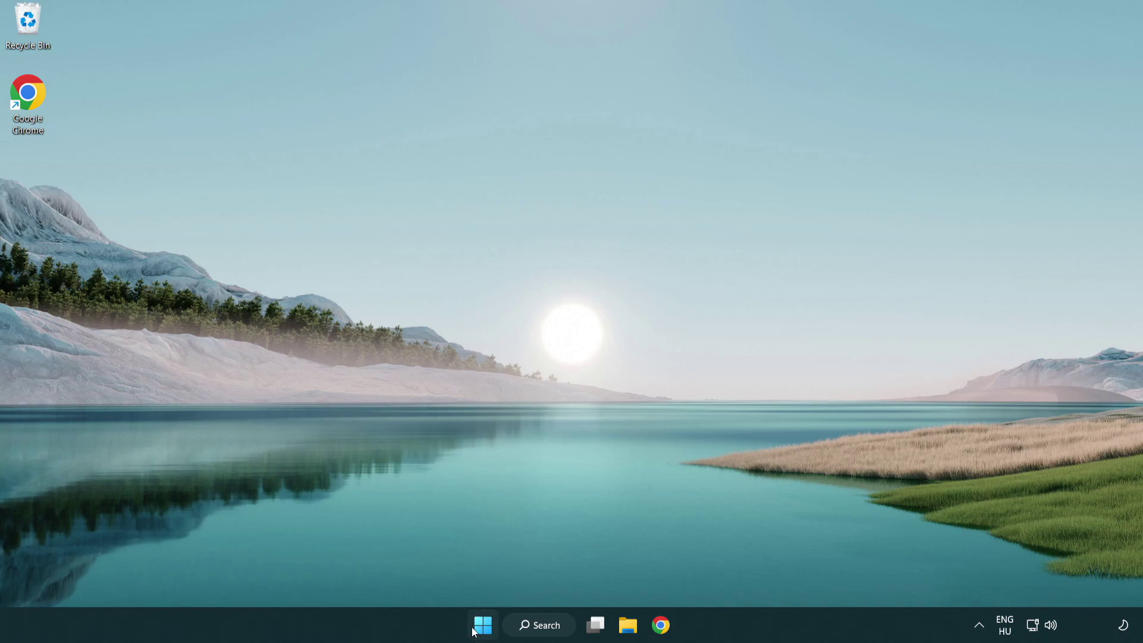
# - Disable Terminal, Phone Link, Cortana and the Windows Security notification entry as startup apps in Task Manager, and close it
pyautogui.rightClick(484, 630)
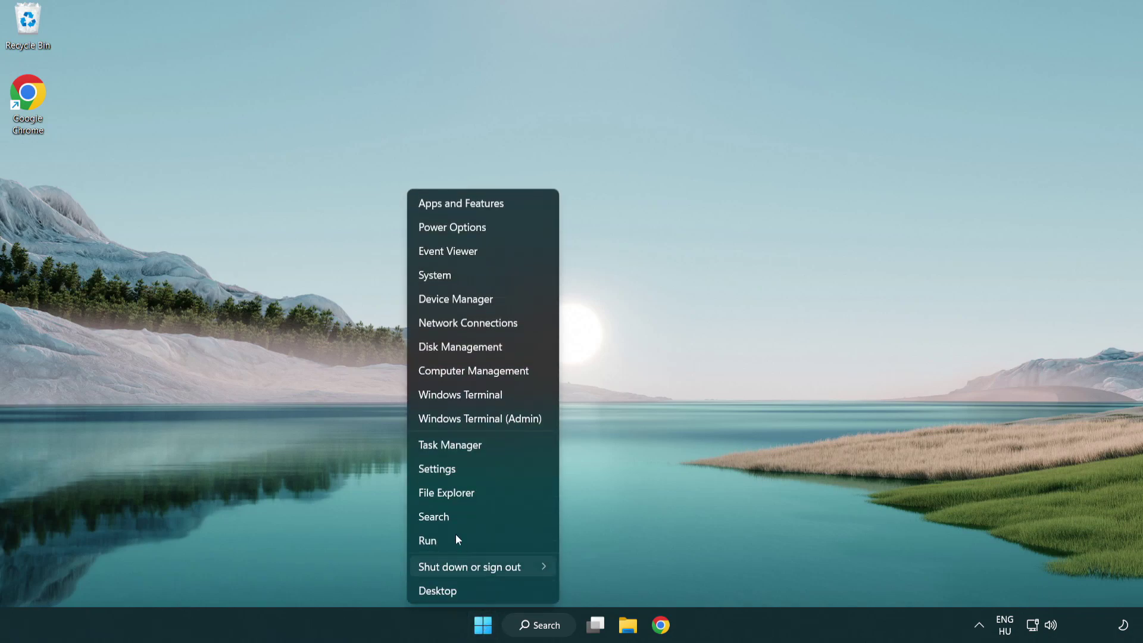
pyautogui.click(505, 450)
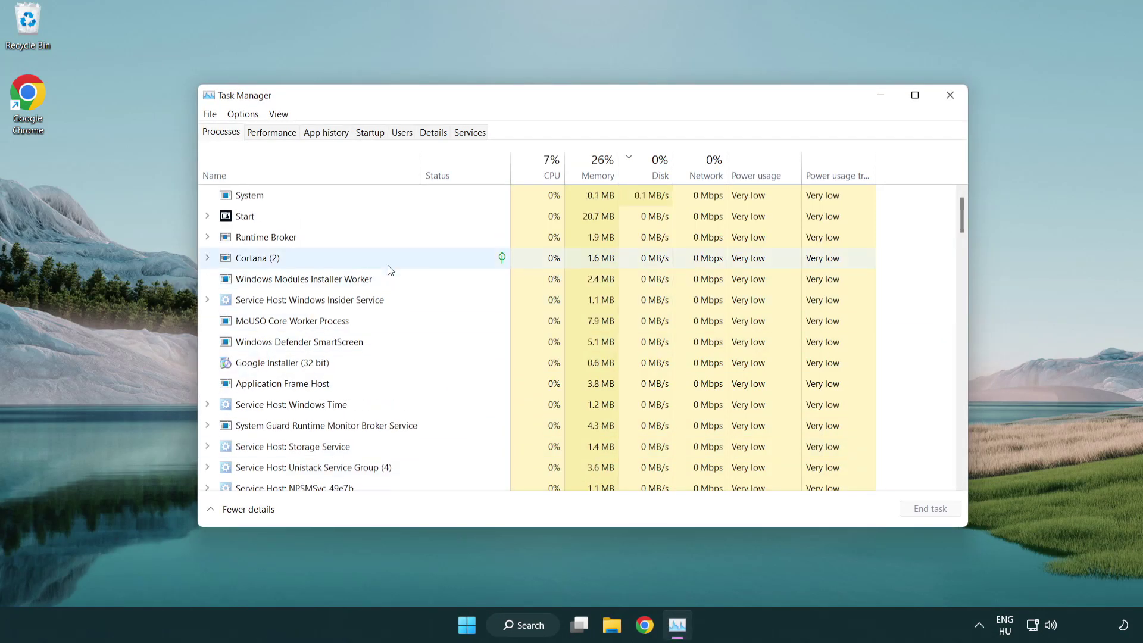
pyautogui.click(370, 132)
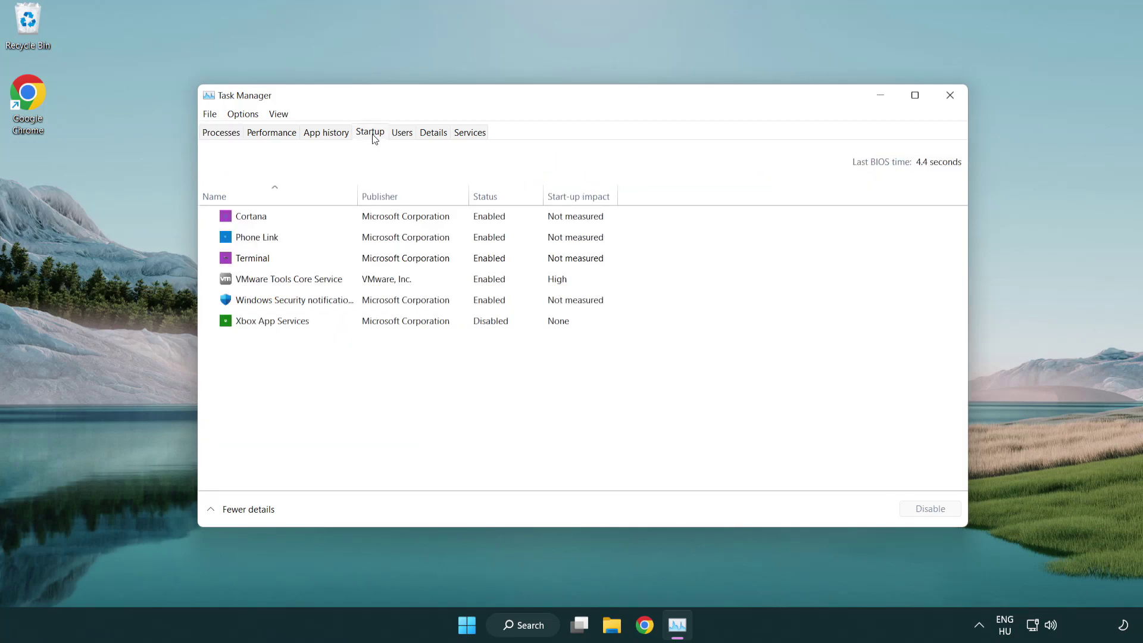
pyautogui.click(373, 258)
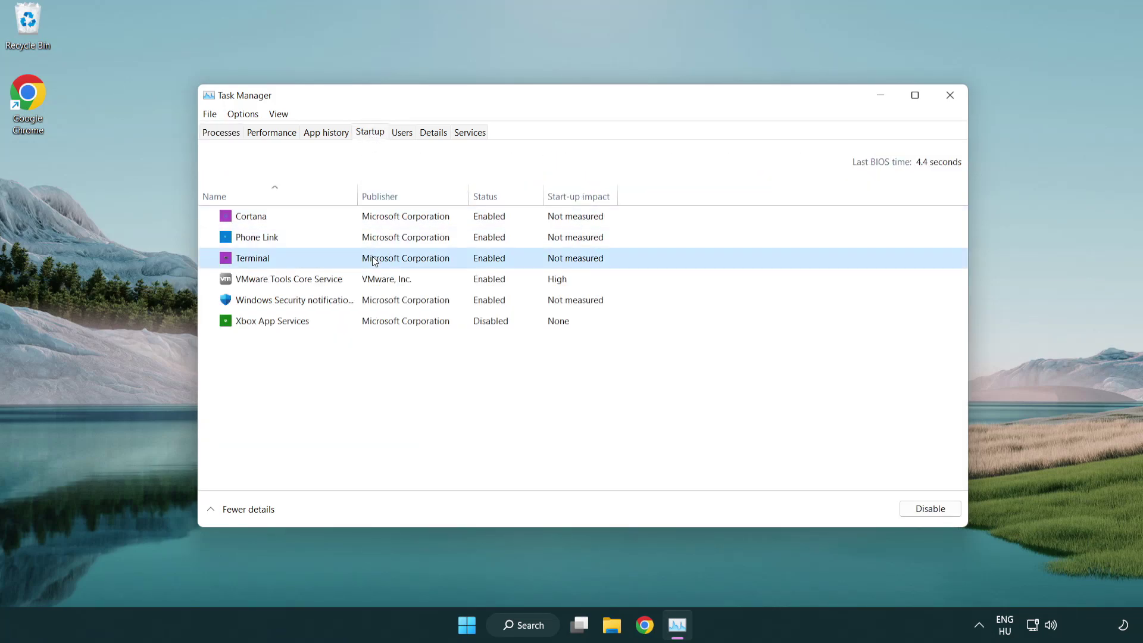
pyautogui.click(907, 508)
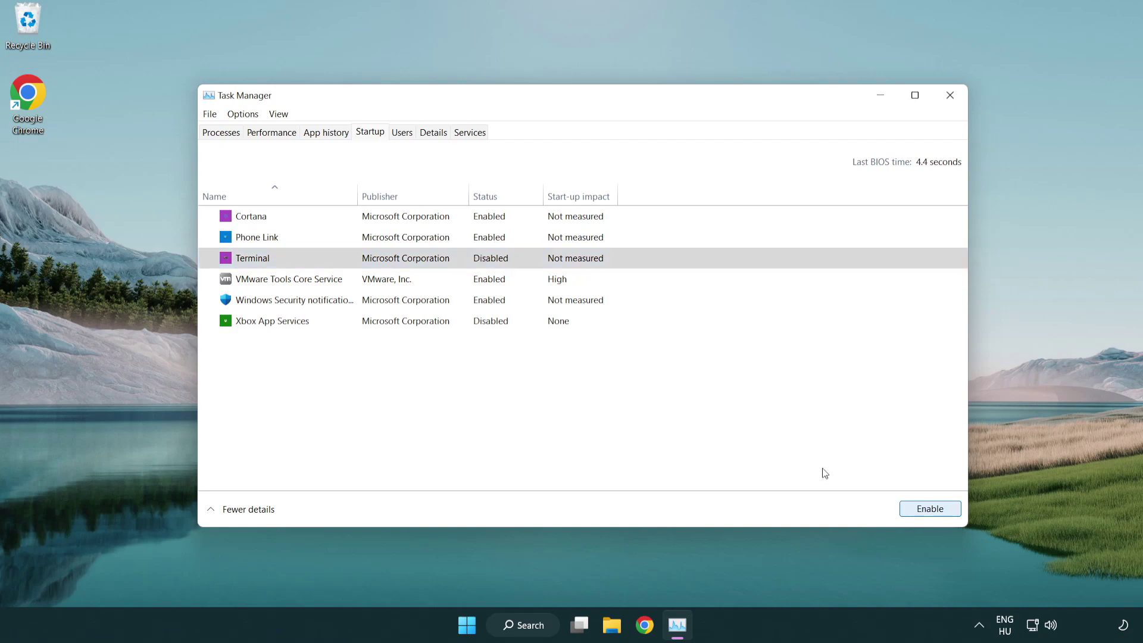
pyautogui.click(476, 241)
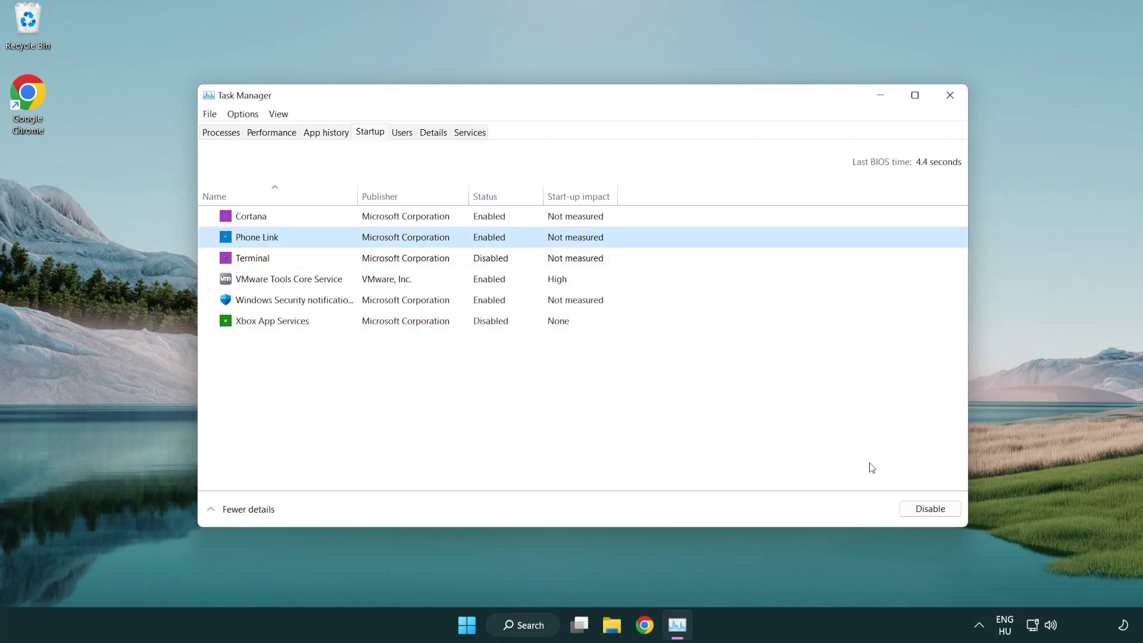
pyautogui.click(928, 510)
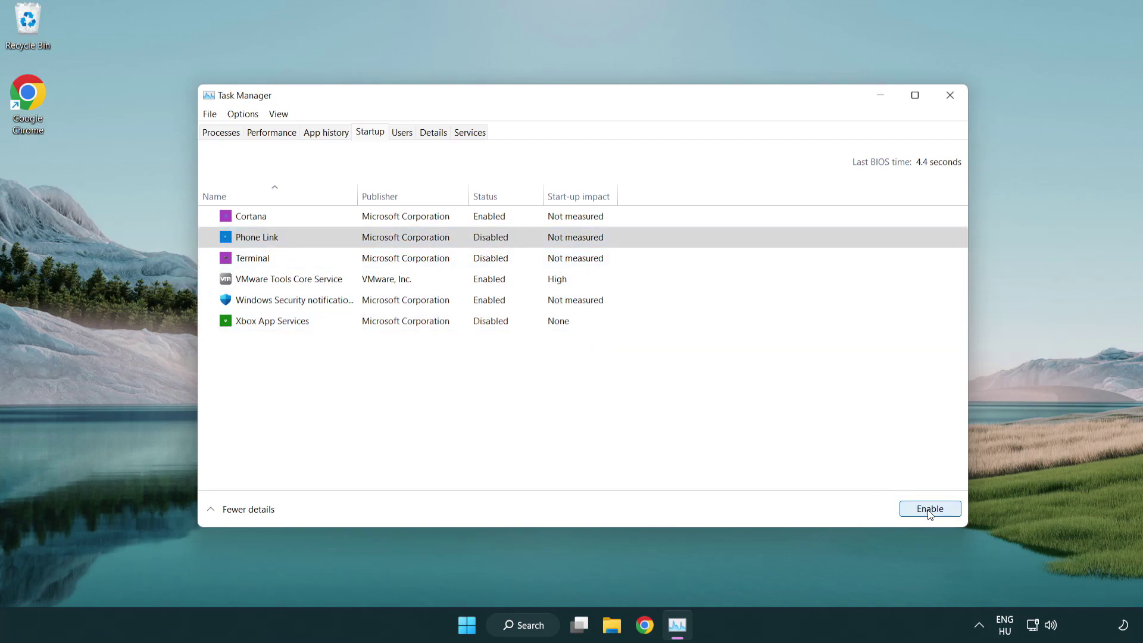
pyautogui.click(408, 224)
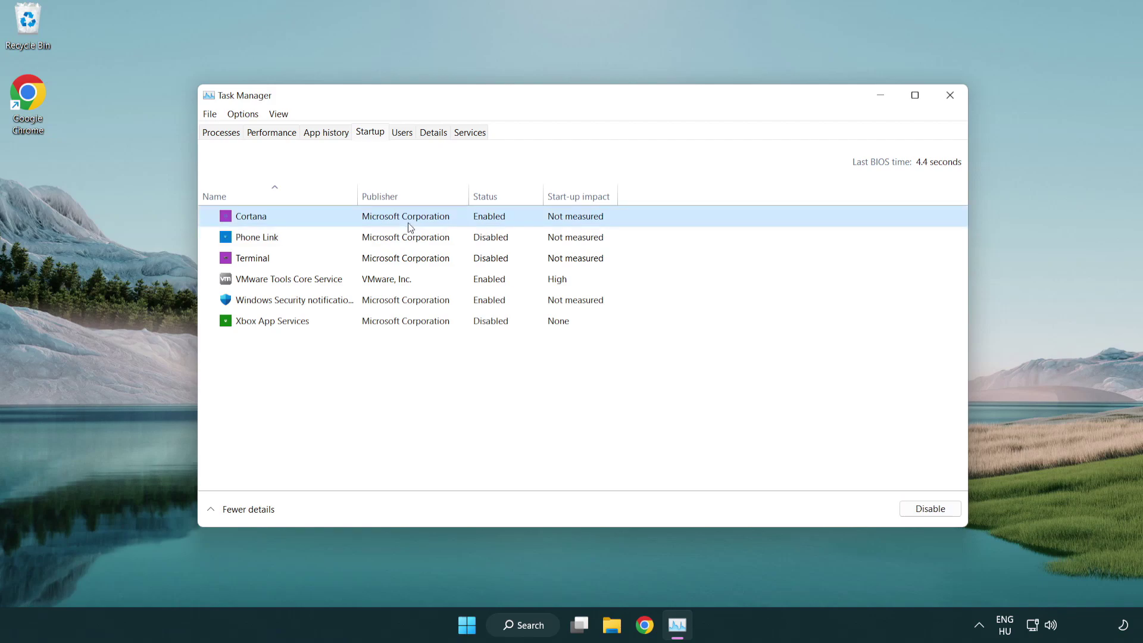
pyautogui.click(904, 503)
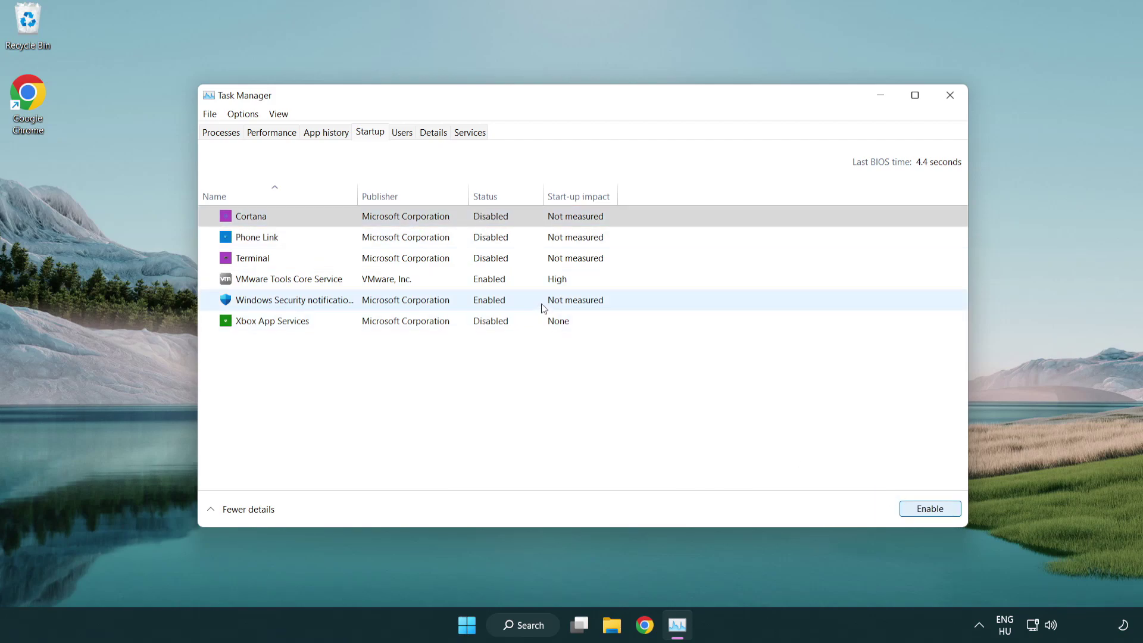
pyautogui.click(542, 302)
pyautogui.click(911, 507)
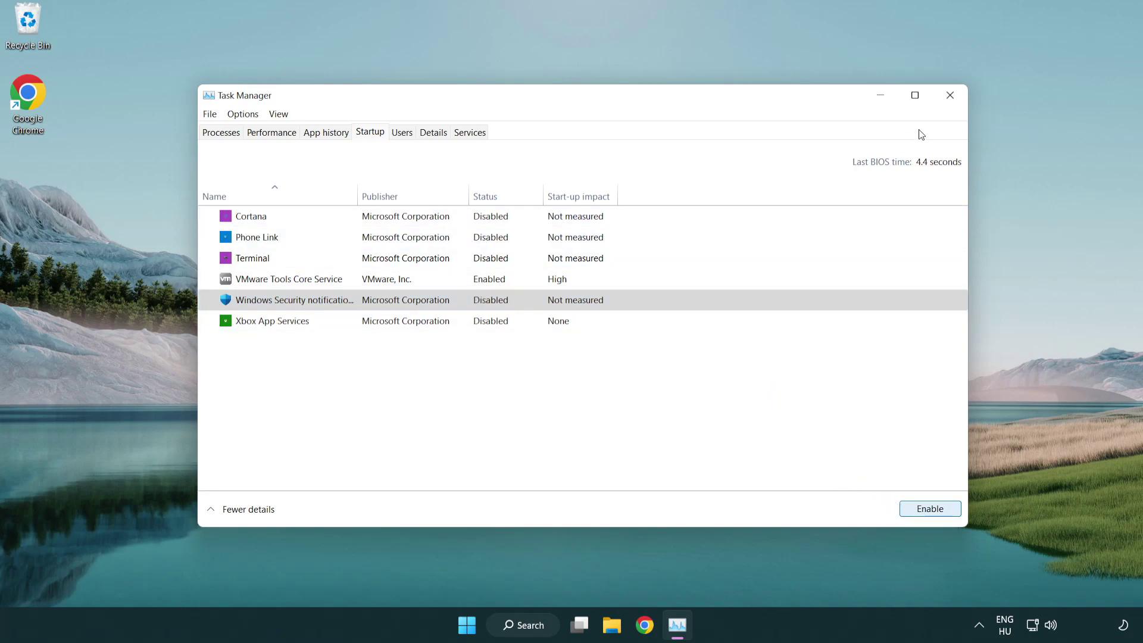
pyautogui.click(950, 95)
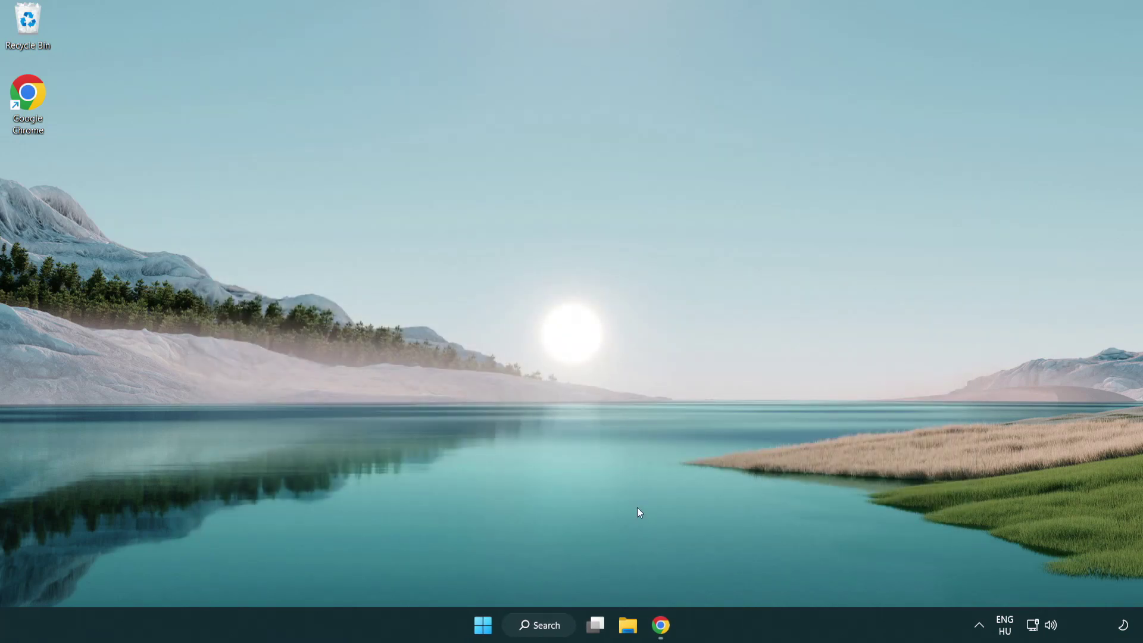
# - Switch to Chrome and download the DirectX End-User Runtime Web Installer in English from the Microsoft page
pyautogui.click(661, 623)
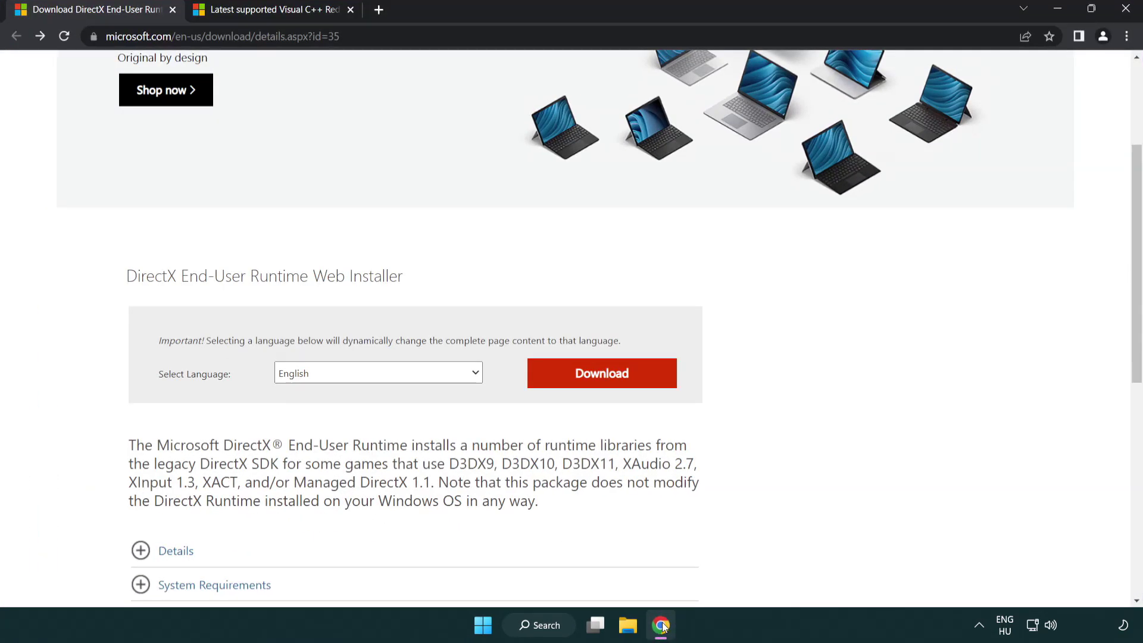
pyautogui.scroll(3, 501, 540)
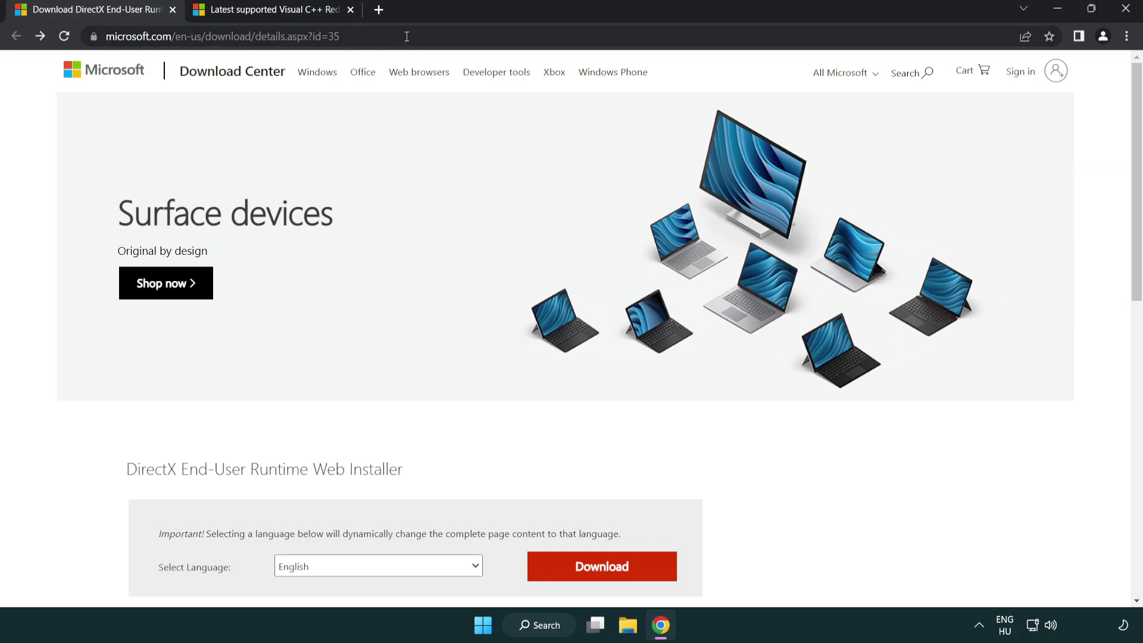
pyautogui.click(70, 25)
pyautogui.click(1093, 261)
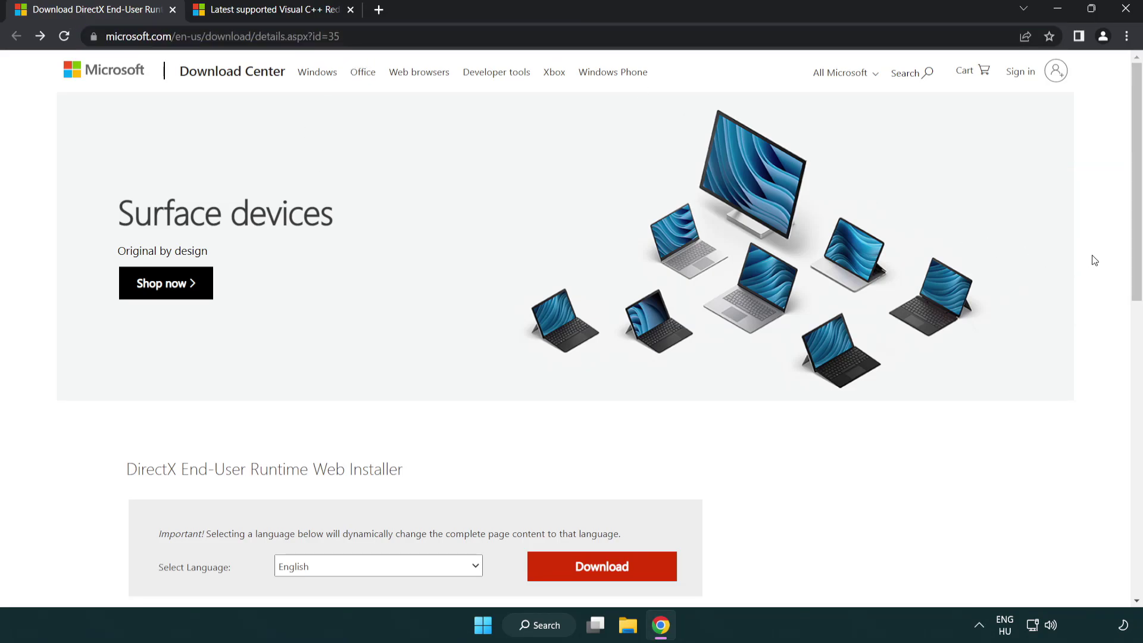
pyautogui.scroll(-3, 929, 389)
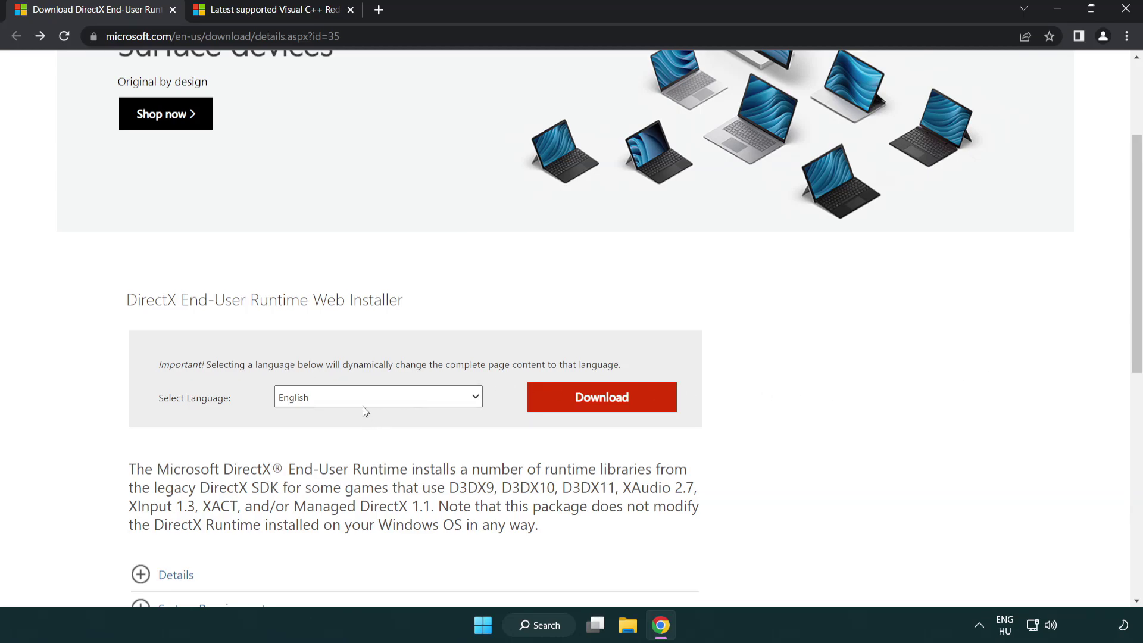
pyautogui.click(607, 409)
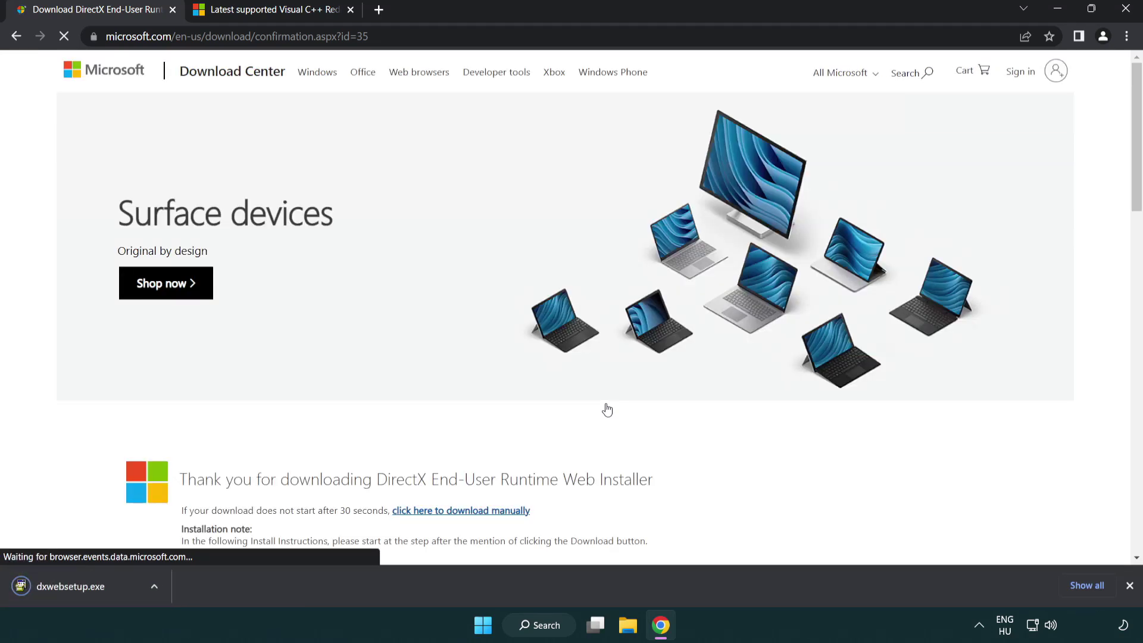
# - Run dxwebsetup.exe, accept the agreement, decline the Bing Bar, finish the DirectX setup and close its download page
pyautogui.click(74, 588)
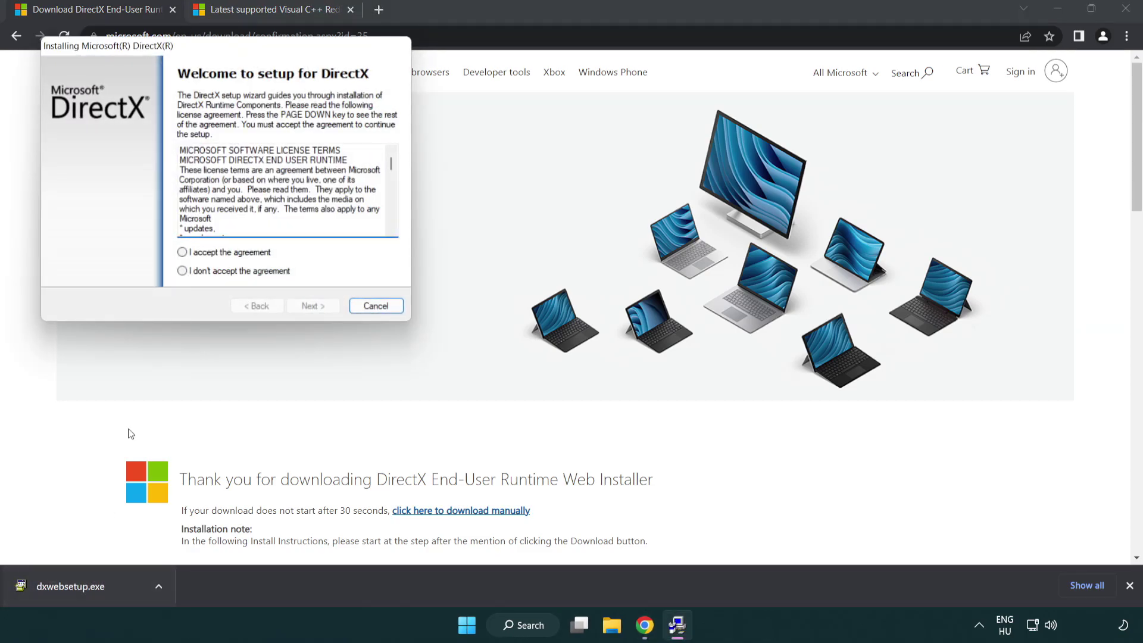
pyautogui.moveTo(173, 51); pyautogui.dragTo(501, 177)
pyautogui.moveTo(720, 291); pyautogui.dragTo(717, 351)
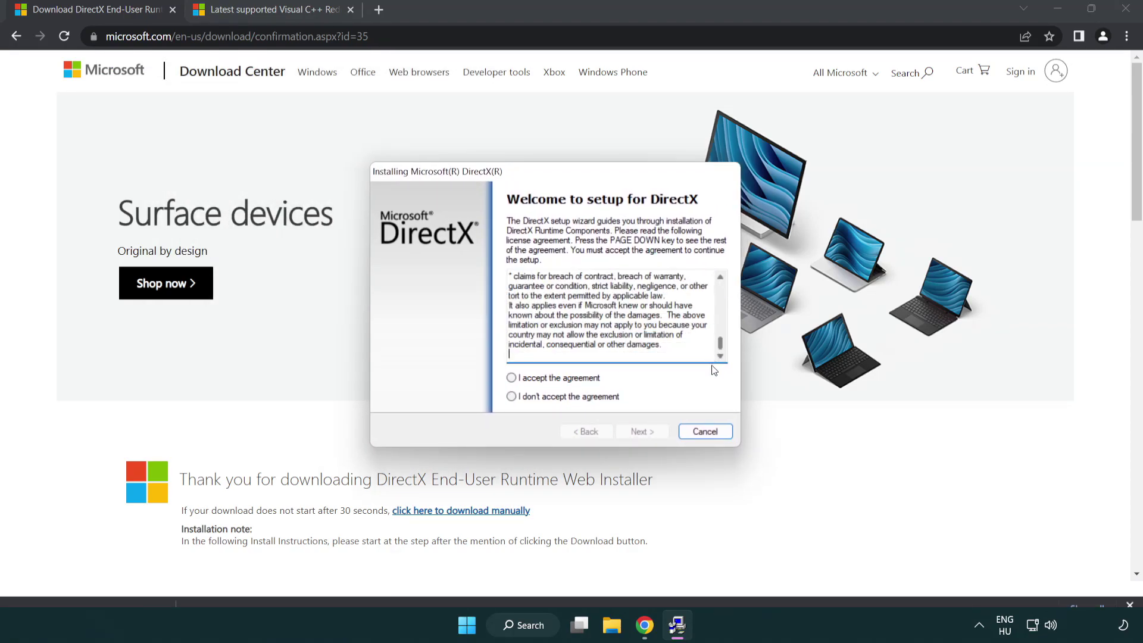
pyautogui.click(512, 379)
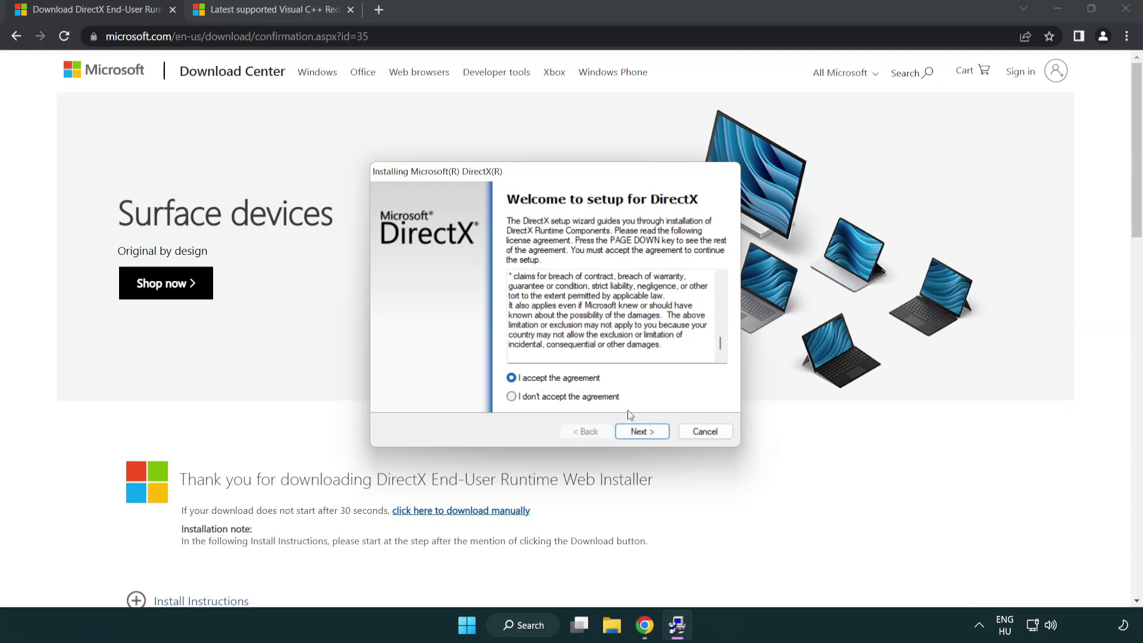
pyautogui.click(642, 431)
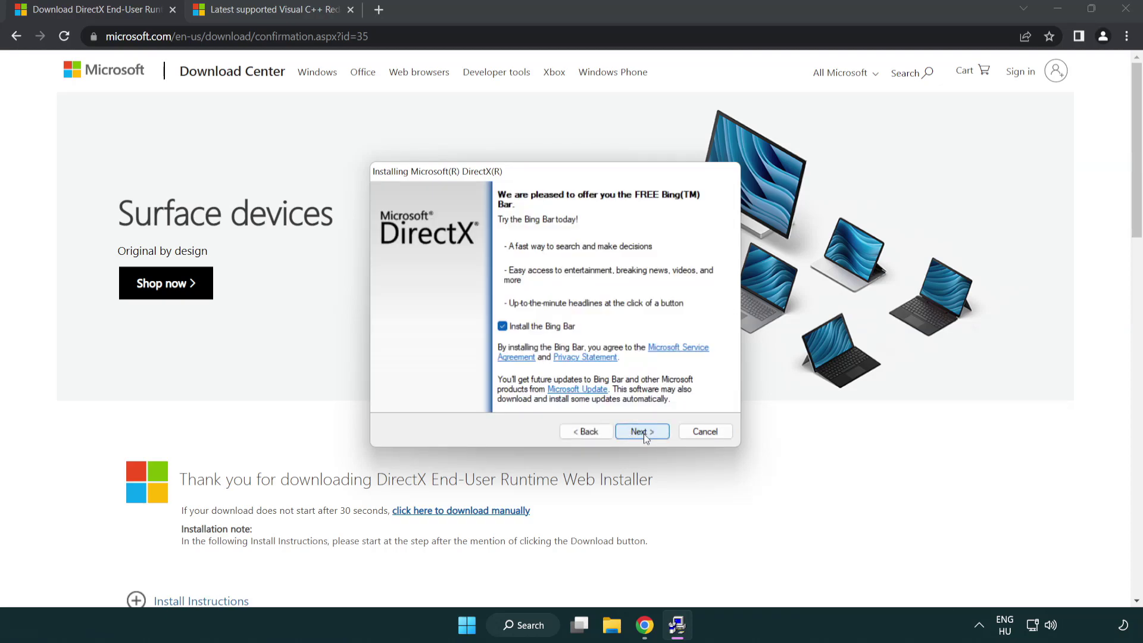
pyautogui.click(504, 327)
pyautogui.click(646, 431)
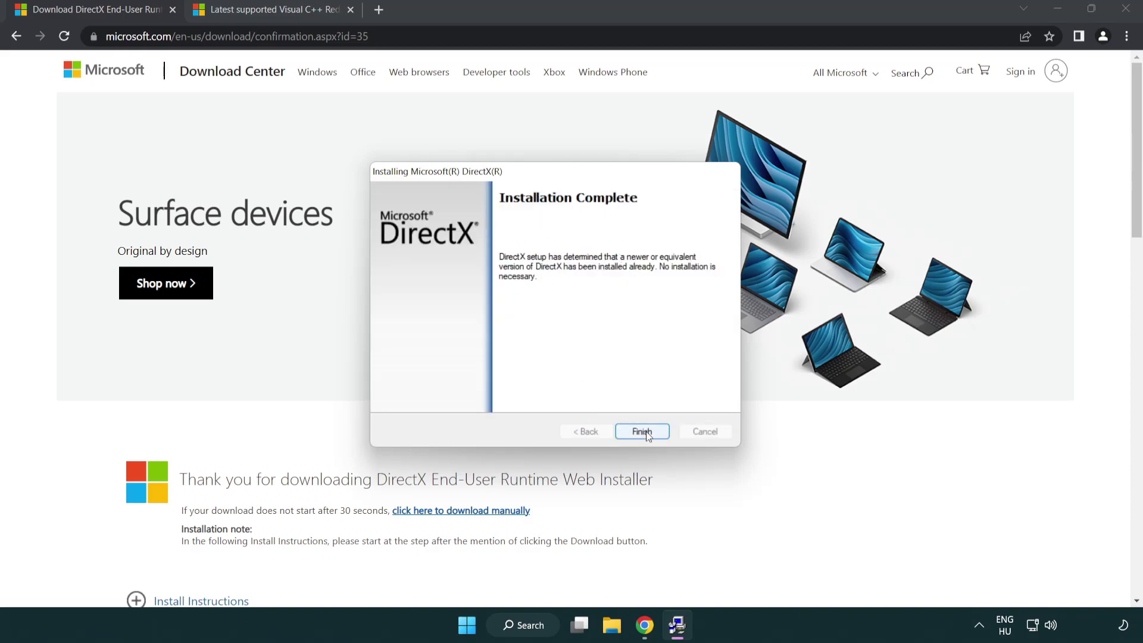
pyautogui.click(642, 429)
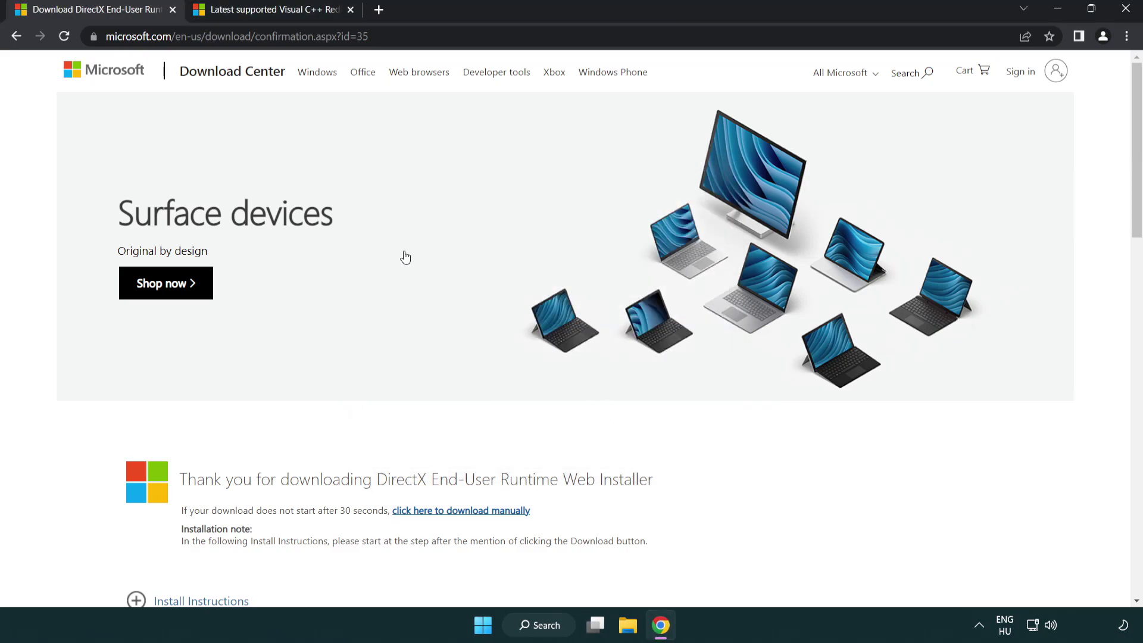
pyautogui.click(173, 10)
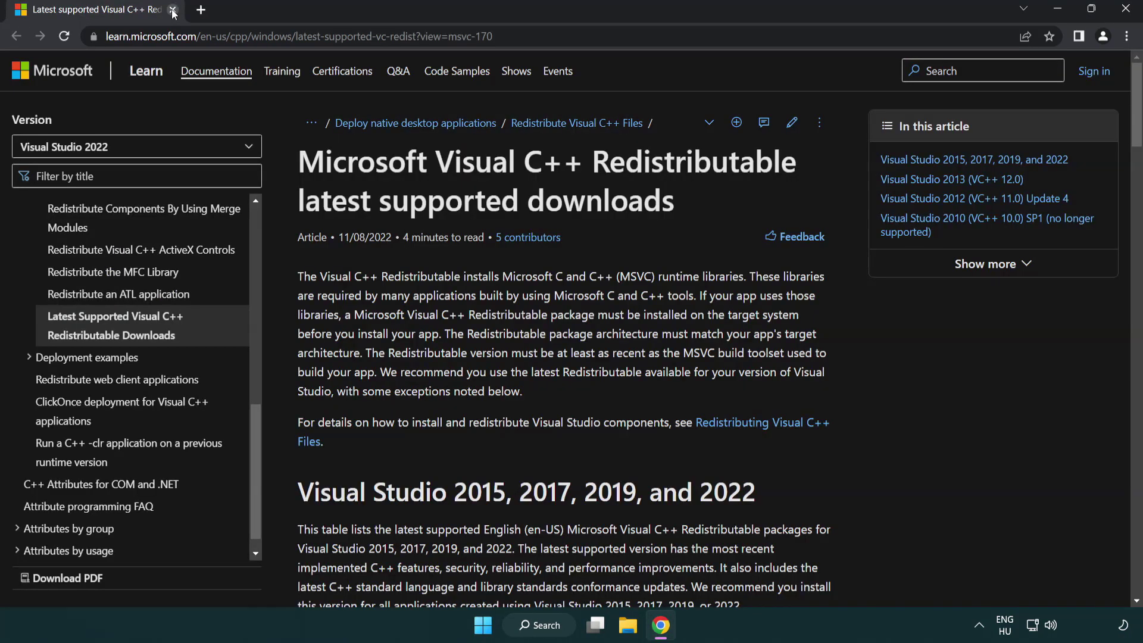
# - Download the ARM64, X86 and X64 Visual C++ Redistributable installers for Visual Studio 2015, 2017, 2019 and 2022
pyautogui.click(423, 37)
pyautogui.click(543, 37)
pyautogui.click(588, 196)
pyautogui.scroll(-5, 588, 196)
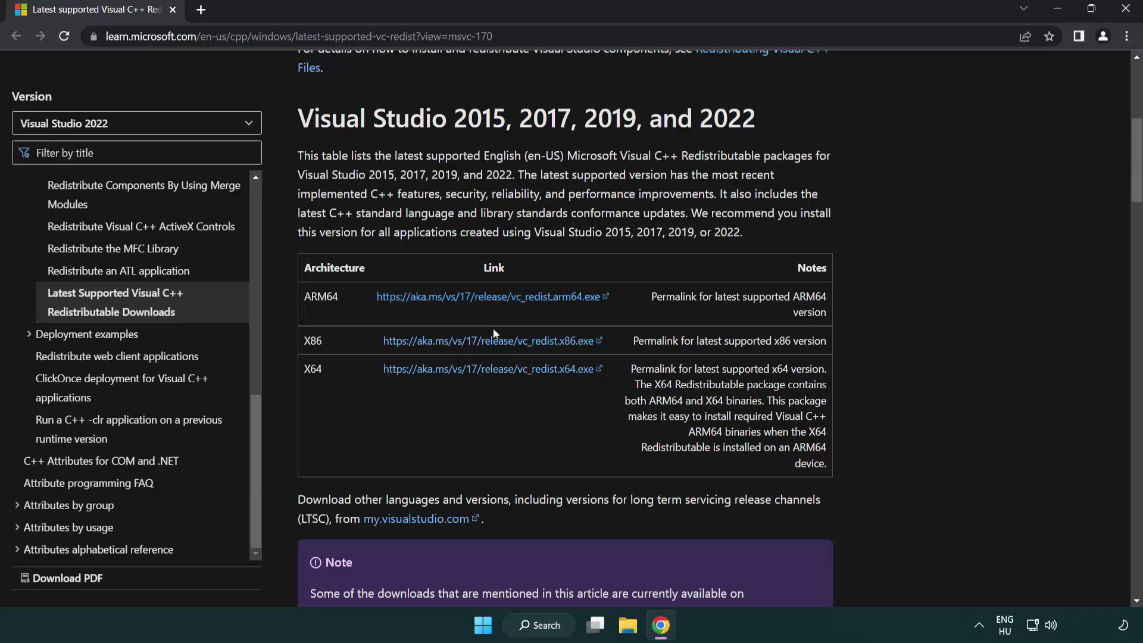
pyautogui.click(474, 297)
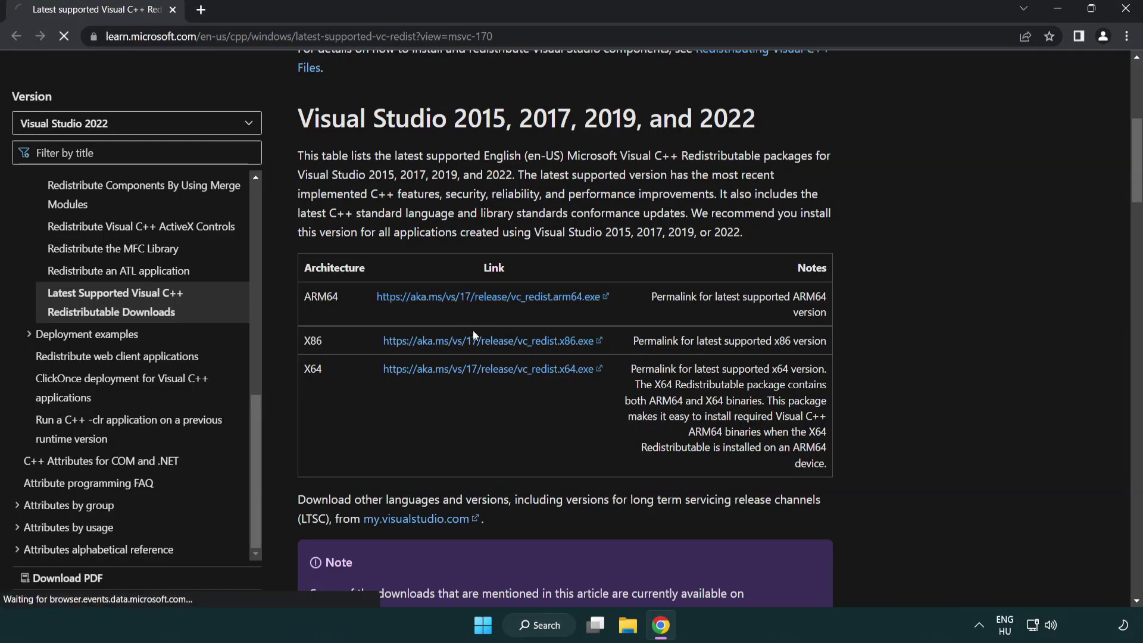
pyautogui.click(474, 340)
pyautogui.click(479, 370)
# - Try to install VC_redist.arm64.exe with its license terms accepted, and close the setup
pyautogui.click(437, 595)
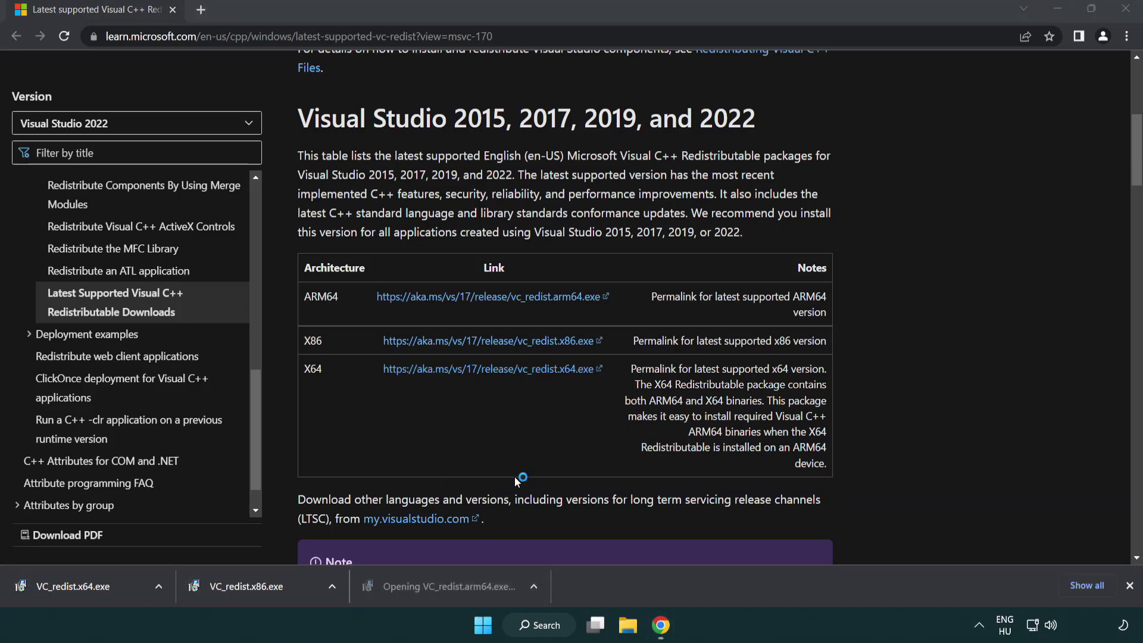
pyautogui.moveTo(735, 293); pyautogui.dragTo(734, 342)
pyautogui.click(408, 373)
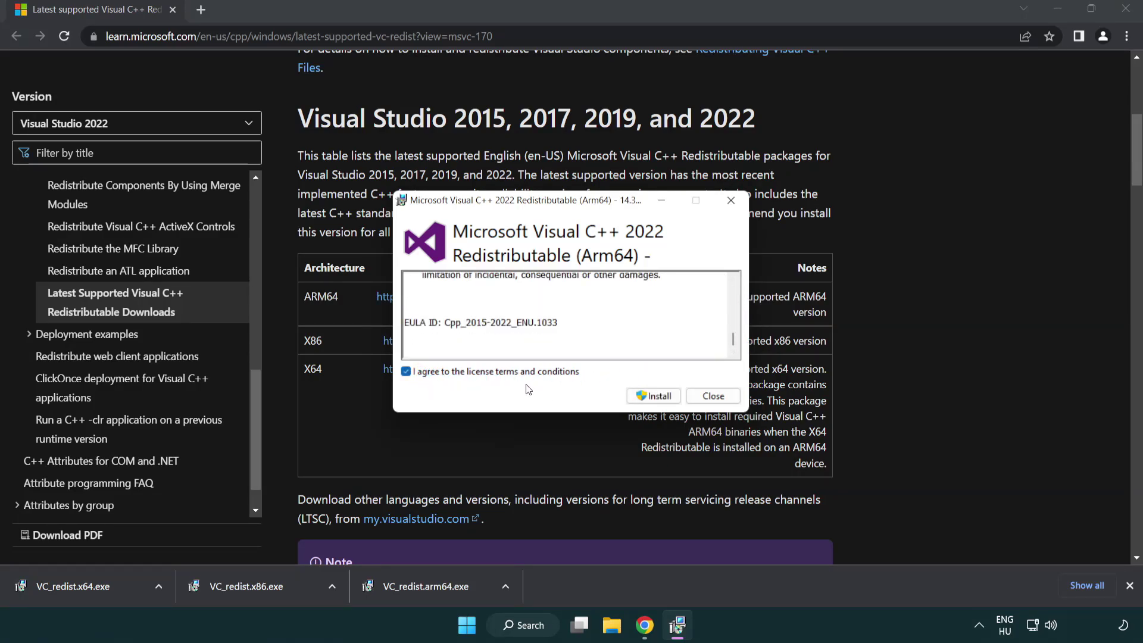
pyautogui.click(637, 396)
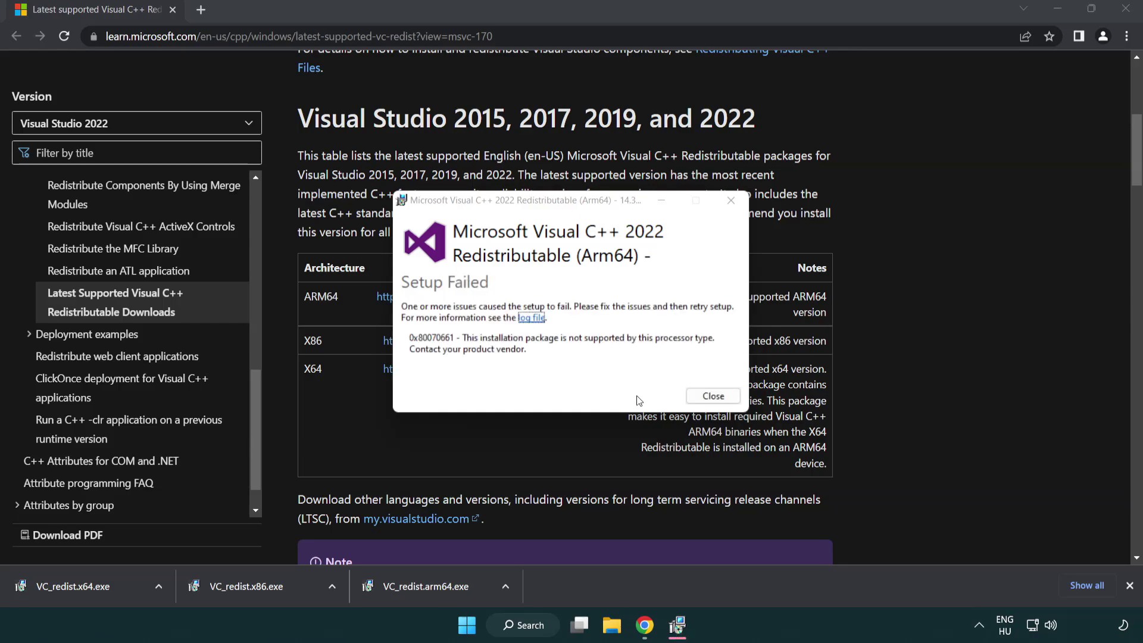
pyautogui.click(712, 396)
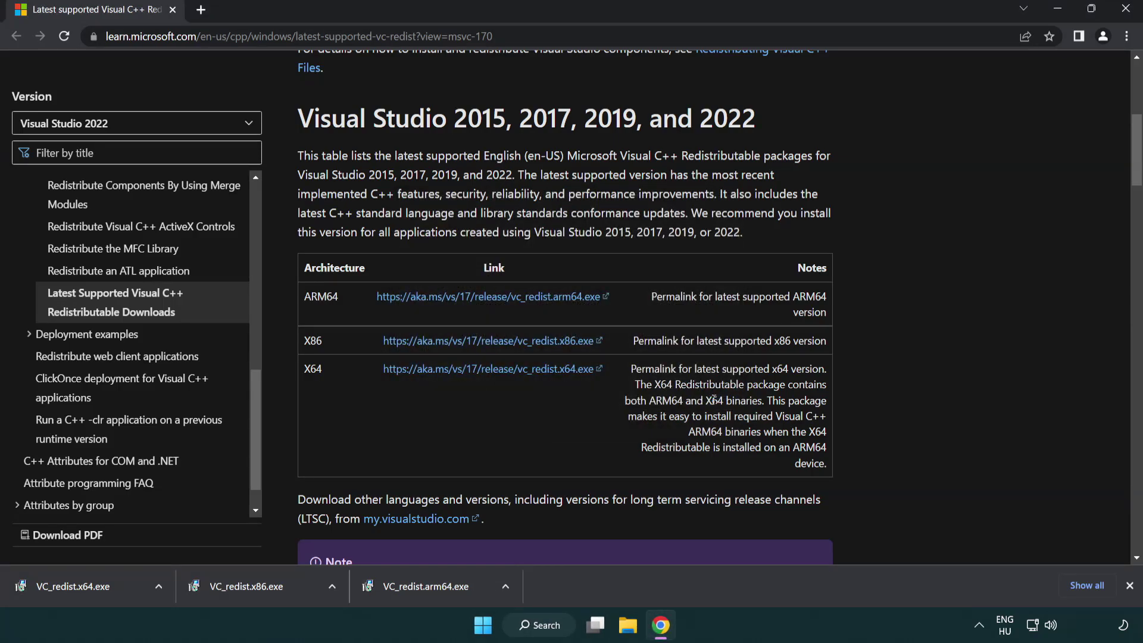
# - Install the x86 and x64 Visual C++ 2015-2022 Redistributables from the downloaded files, and close the browser
pyautogui.click(255, 593)
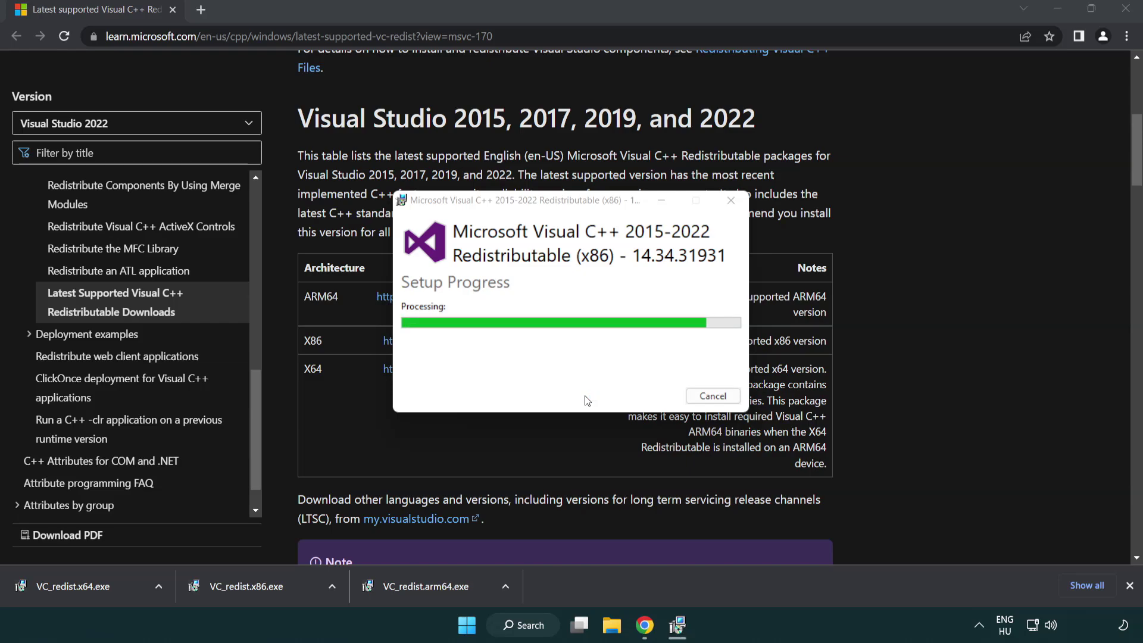
pyautogui.click(714, 396)
pyautogui.click(86, 583)
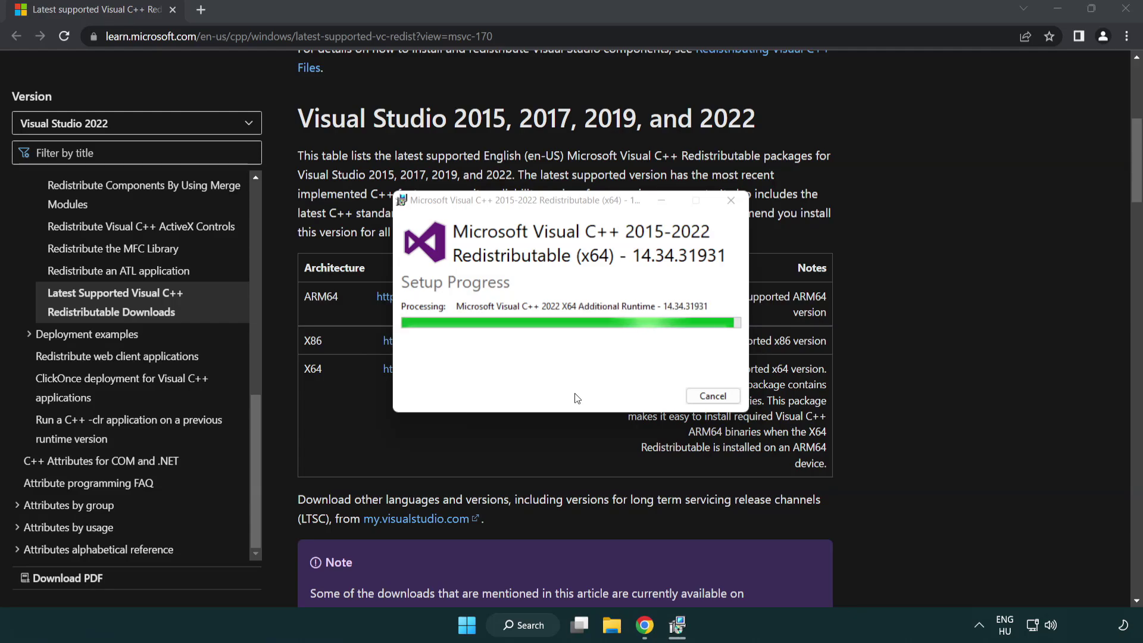
pyautogui.click(723, 402)
pyautogui.click(723, 402)
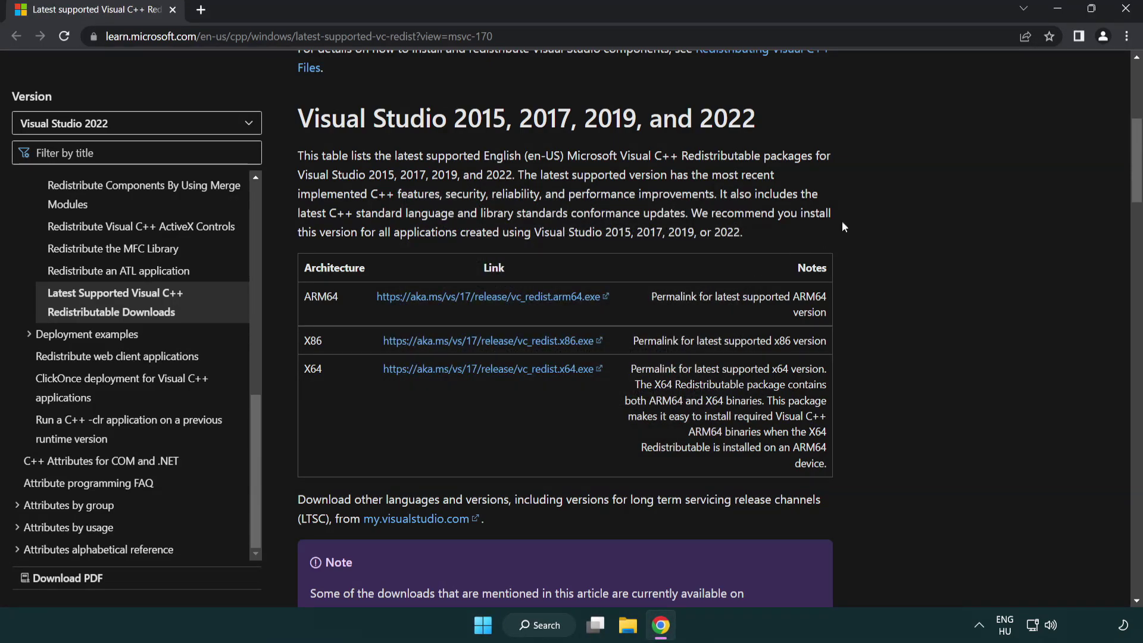
pyautogui.click(1126, 10)
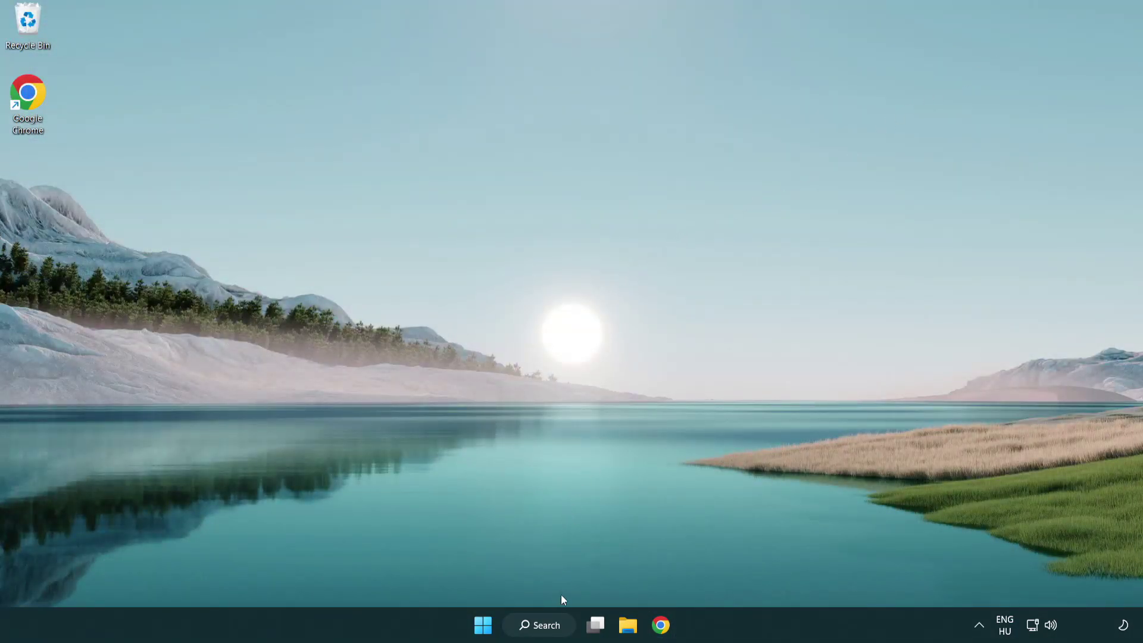
# - Search Windows for cmd, run Command Prompt as administrator and move its window toward the middle of the desktop
pyautogui.click(536, 629)
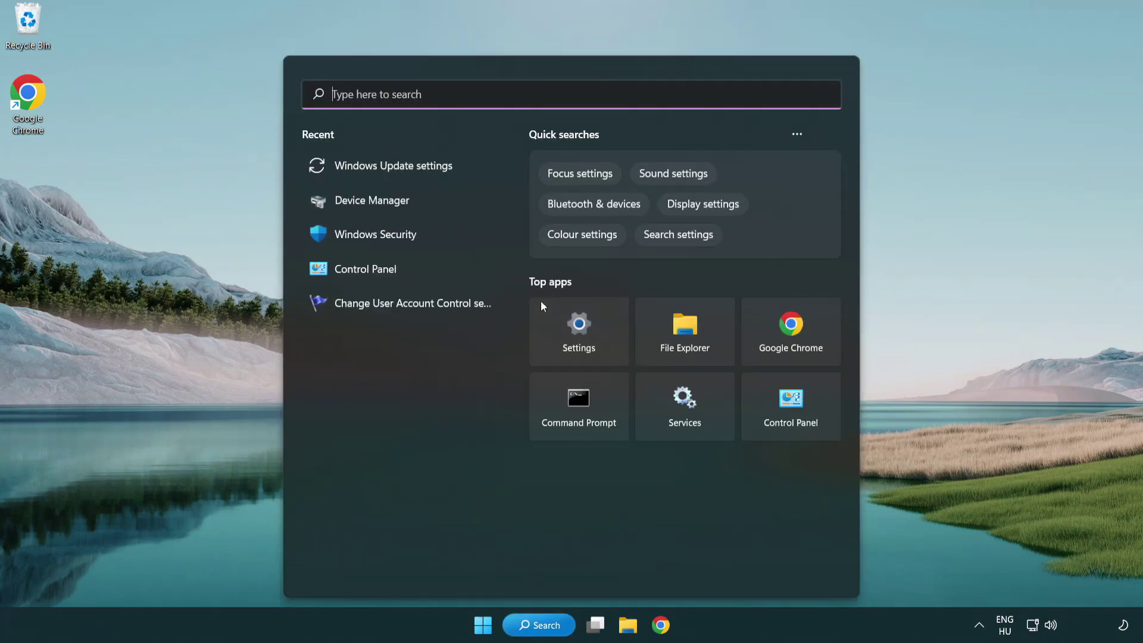
pyautogui.write('cmd')
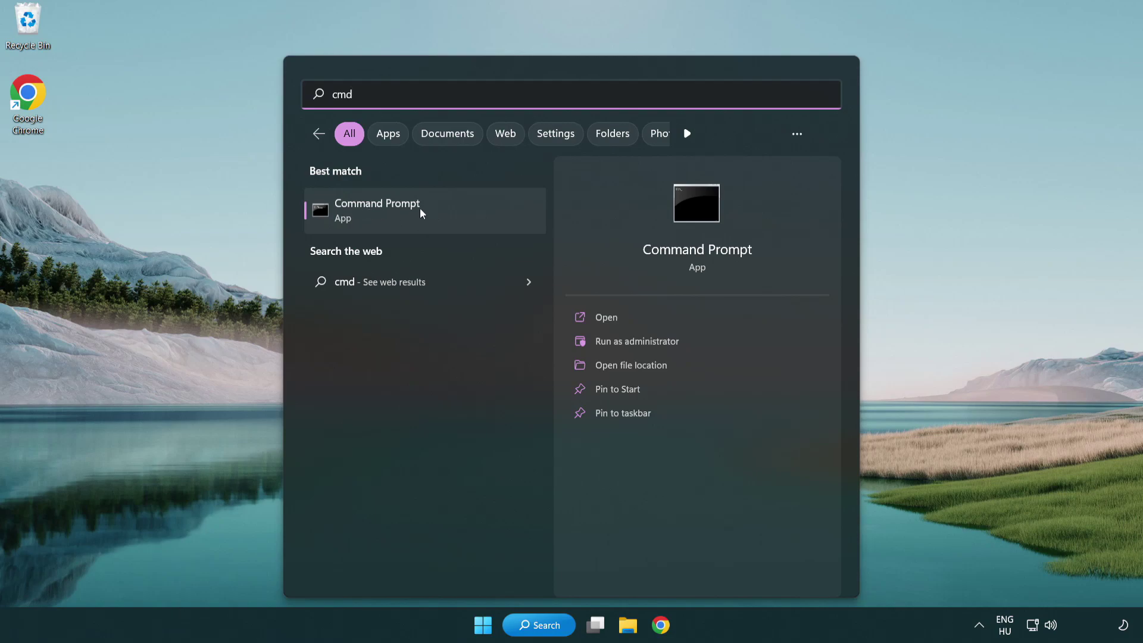
pyautogui.rightClick(437, 213)
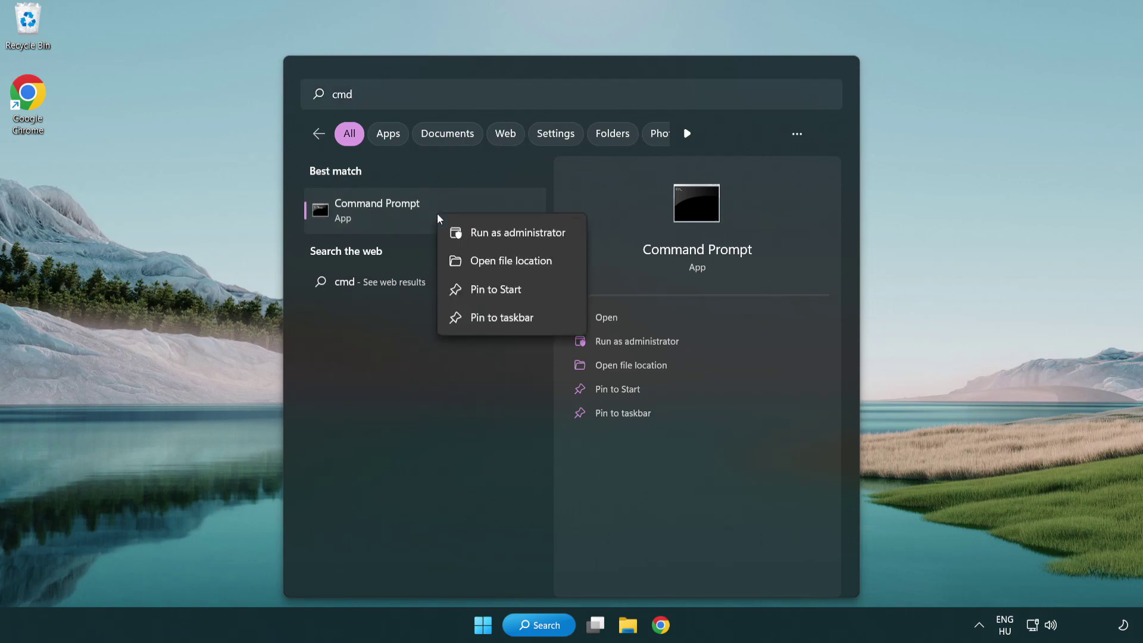
pyautogui.click(516, 233)
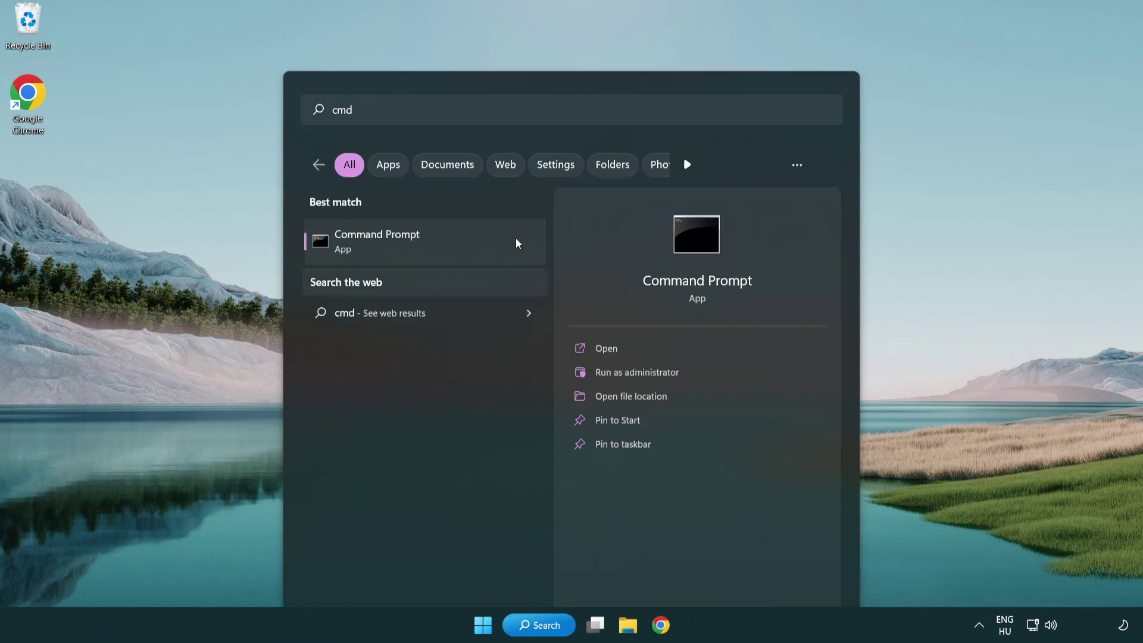
pyautogui.moveTo(408, 65); pyautogui.dragTo(575, 116)
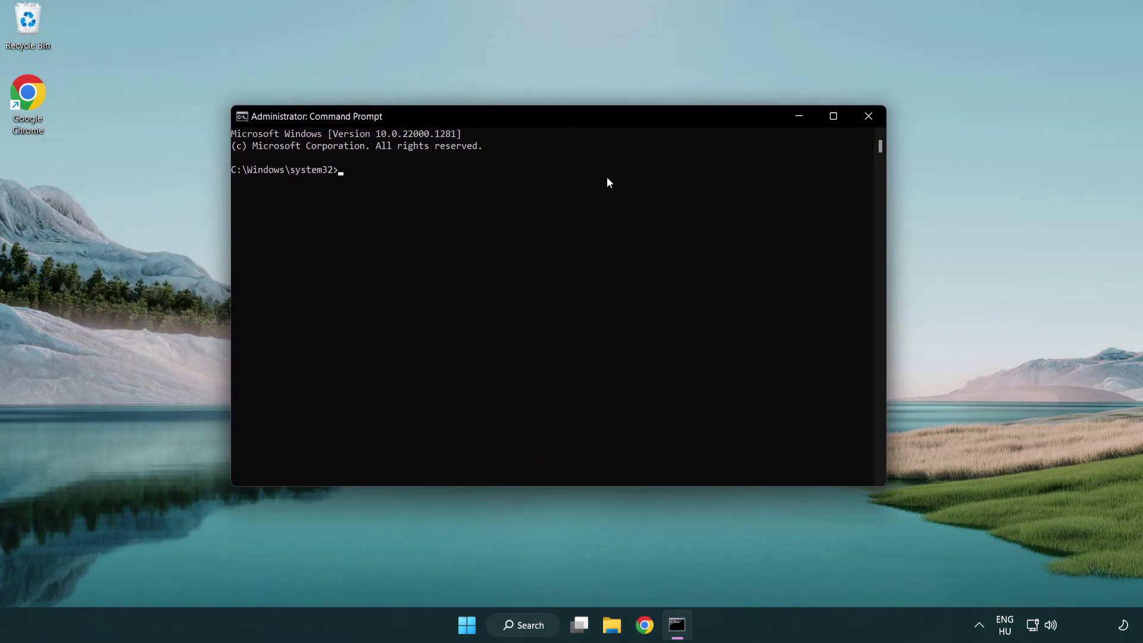
# - Run the sfc /scannow system file check, close Command Prompt and bring up the computer's power options
pyautogui.write('sfc /scannow')
pyautogui.press('Return')
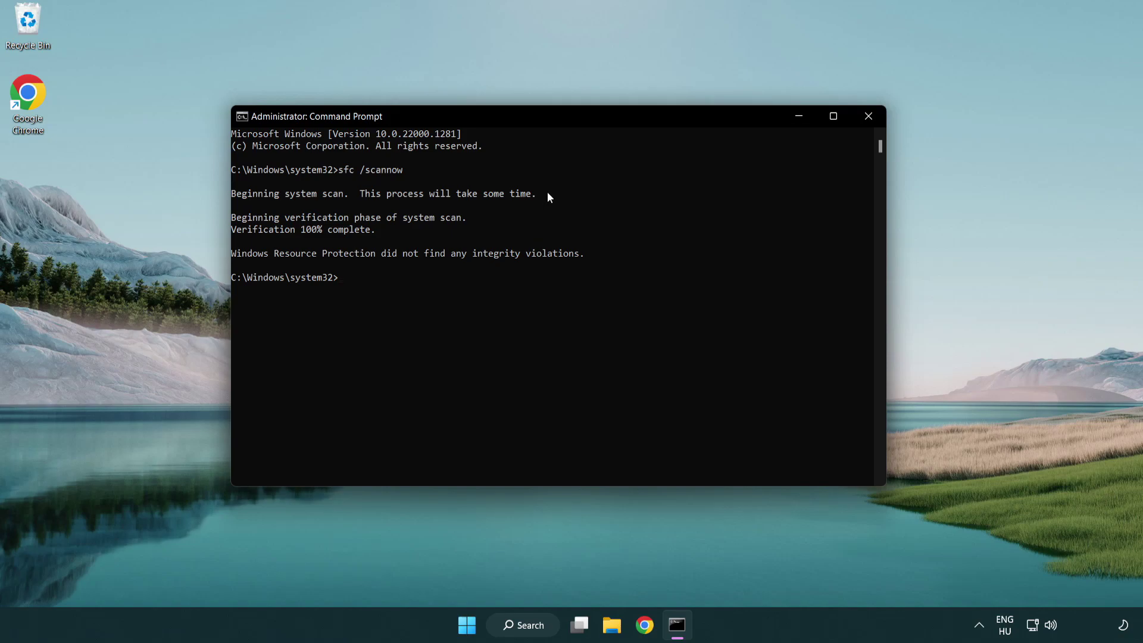
pyautogui.click(868, 116)
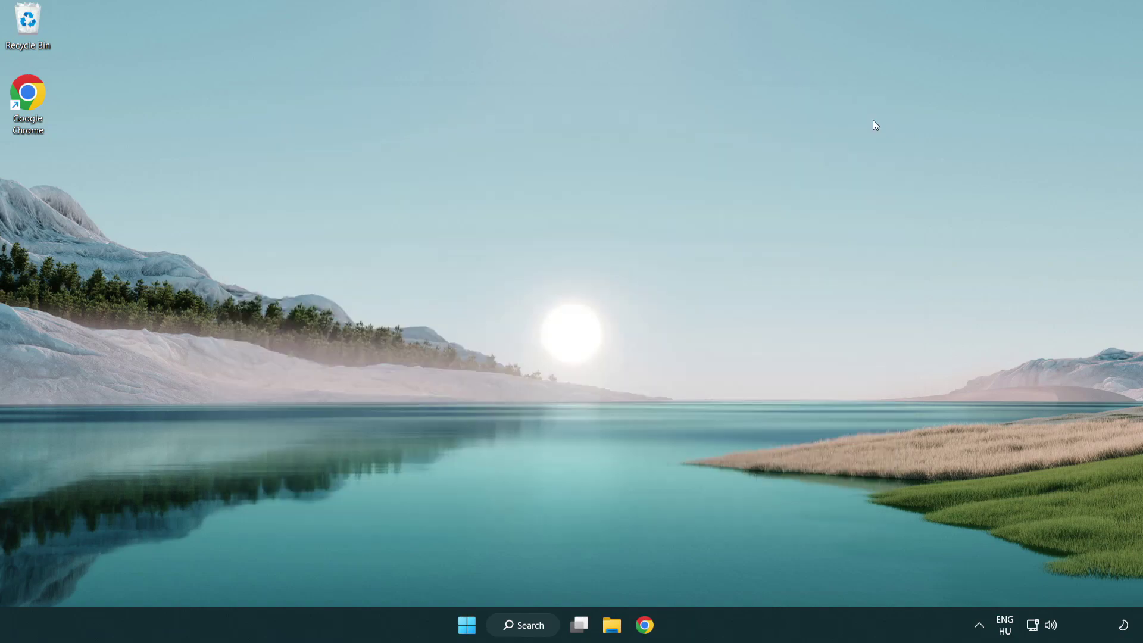
pyautogui.click(483, 624)
pyautogui.click(755, 573)
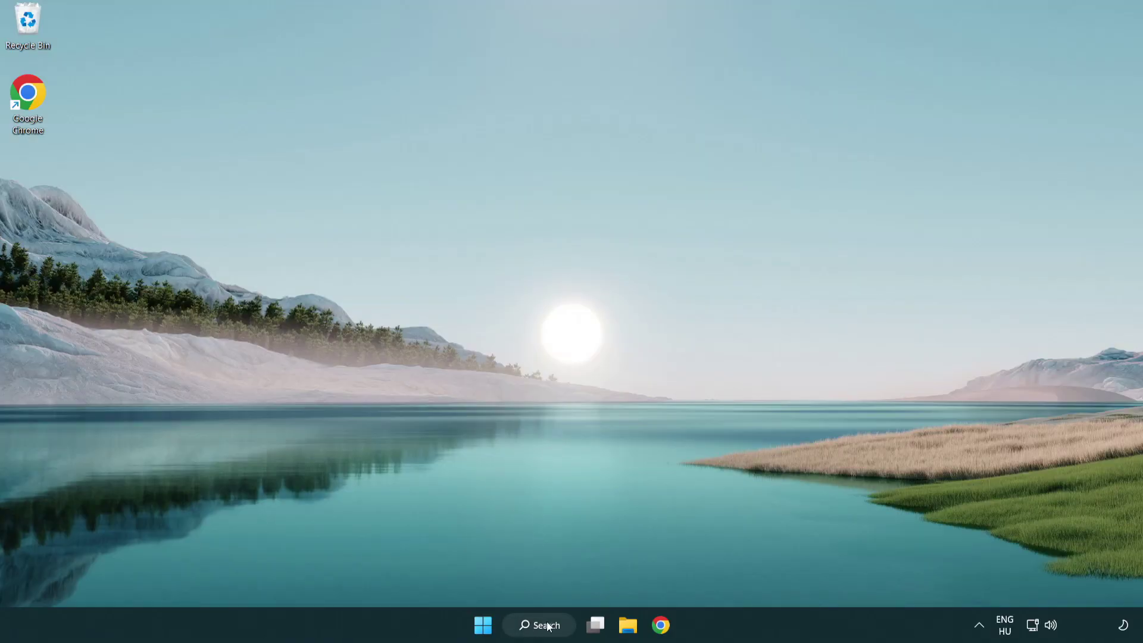
# - Search Windows for security and open the Windows Security app
pyautogui.click(540, 626)
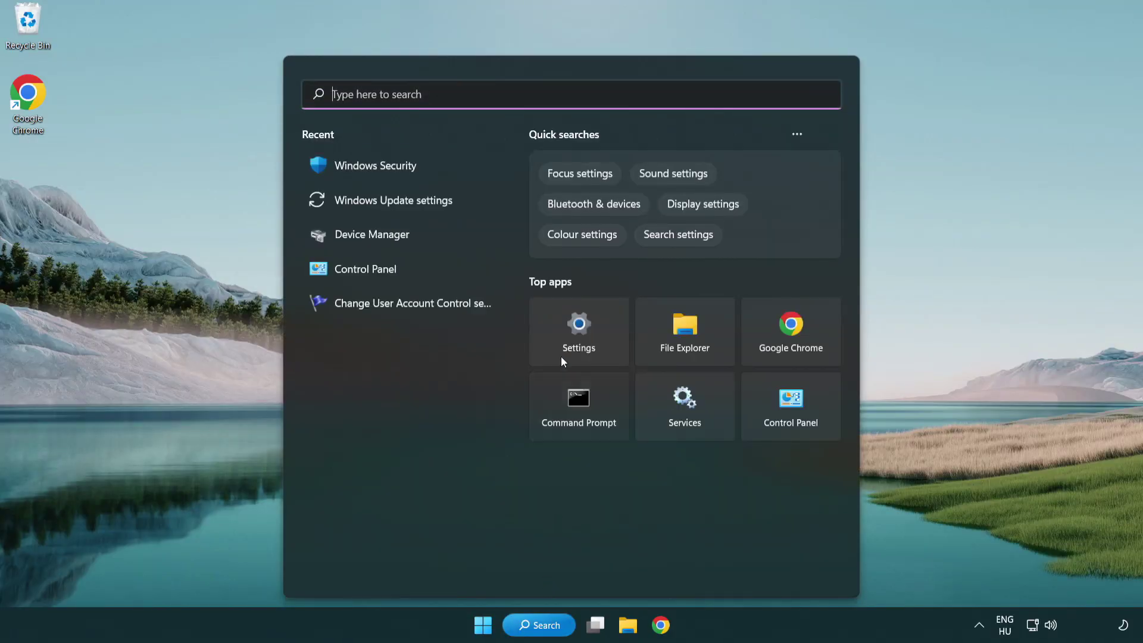
pyautogui.write('se')
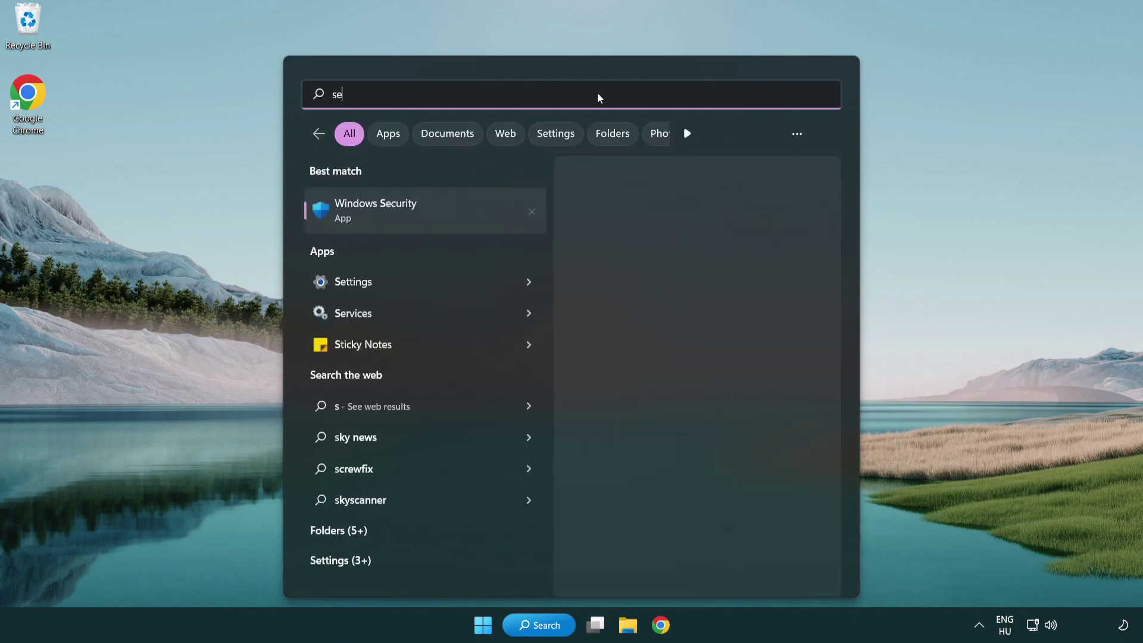
pyautogui.write('curi')
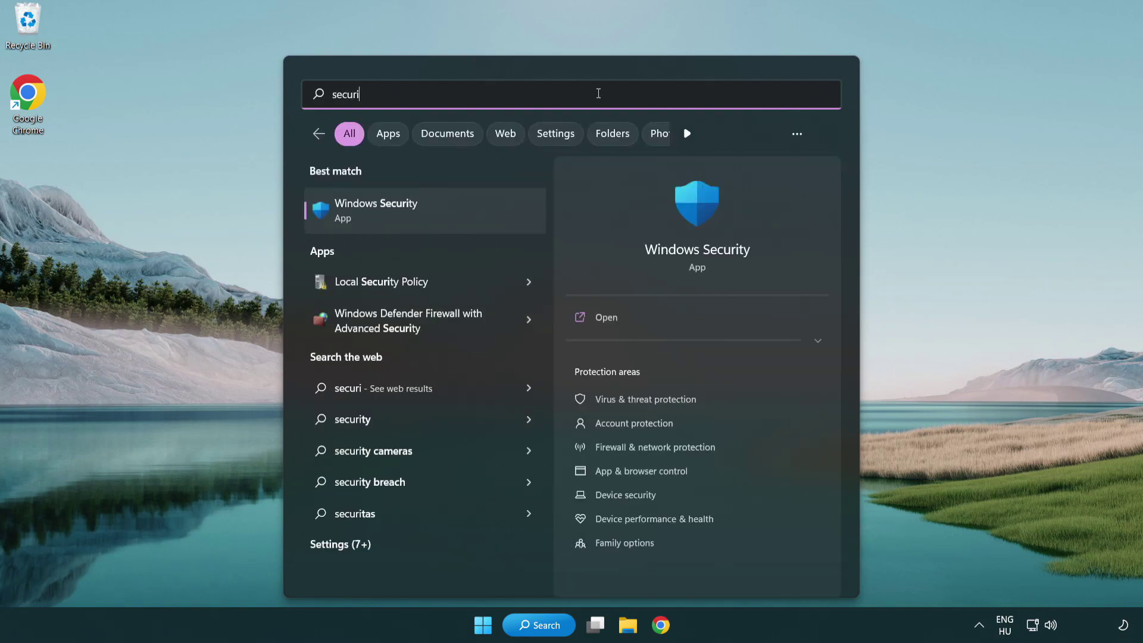
pyautogui.write('ty')
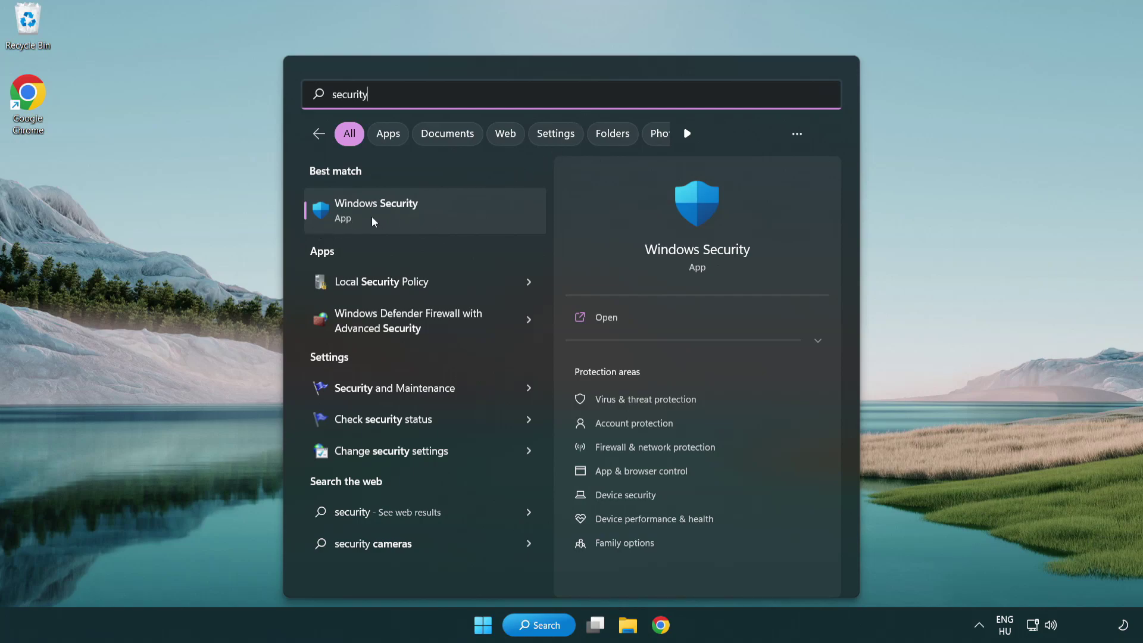
pyautogui.click(467, 221)
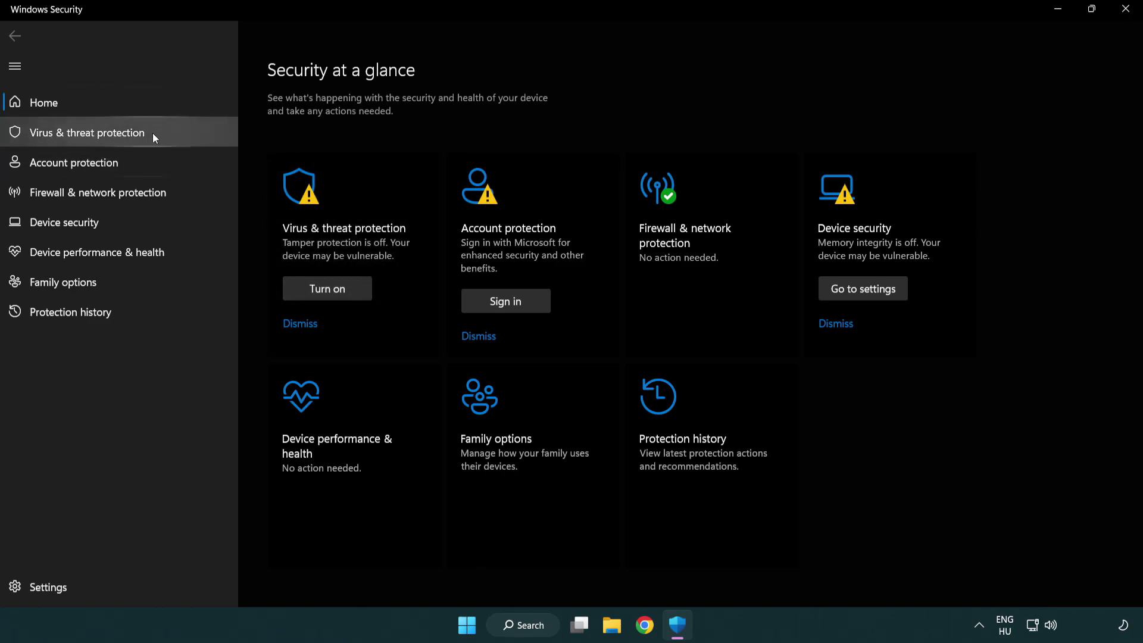
# - Open the Microsoft Defender Antivirus exclusions list from the Virus & threat protection settings
pyautogui.click(173, 133)
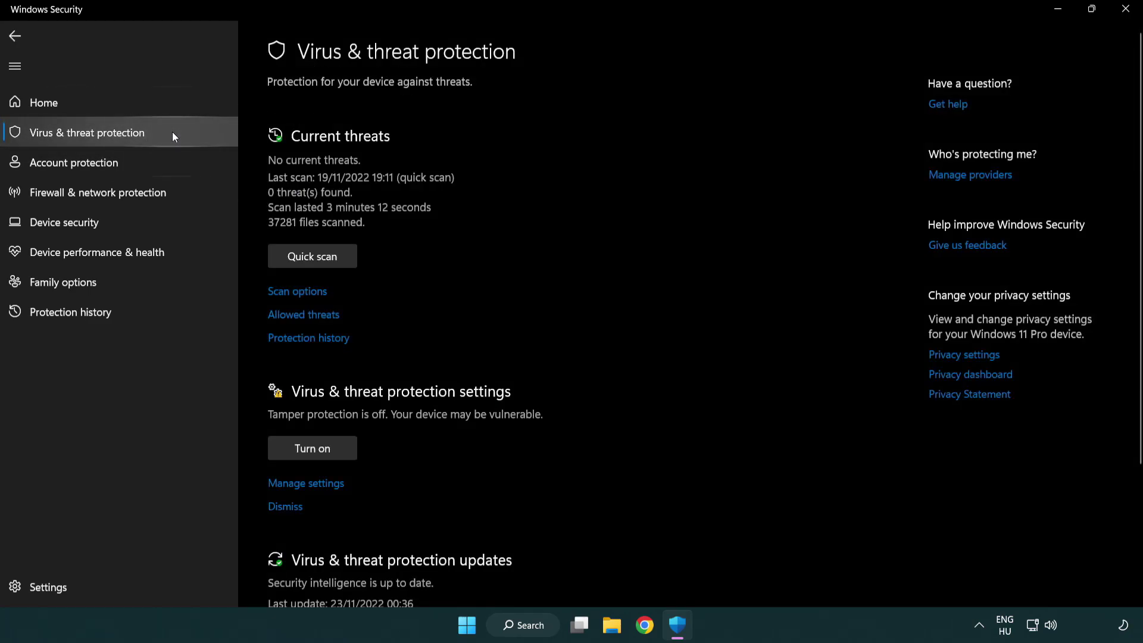
pyautogui.scroll(-2, 321, 256)
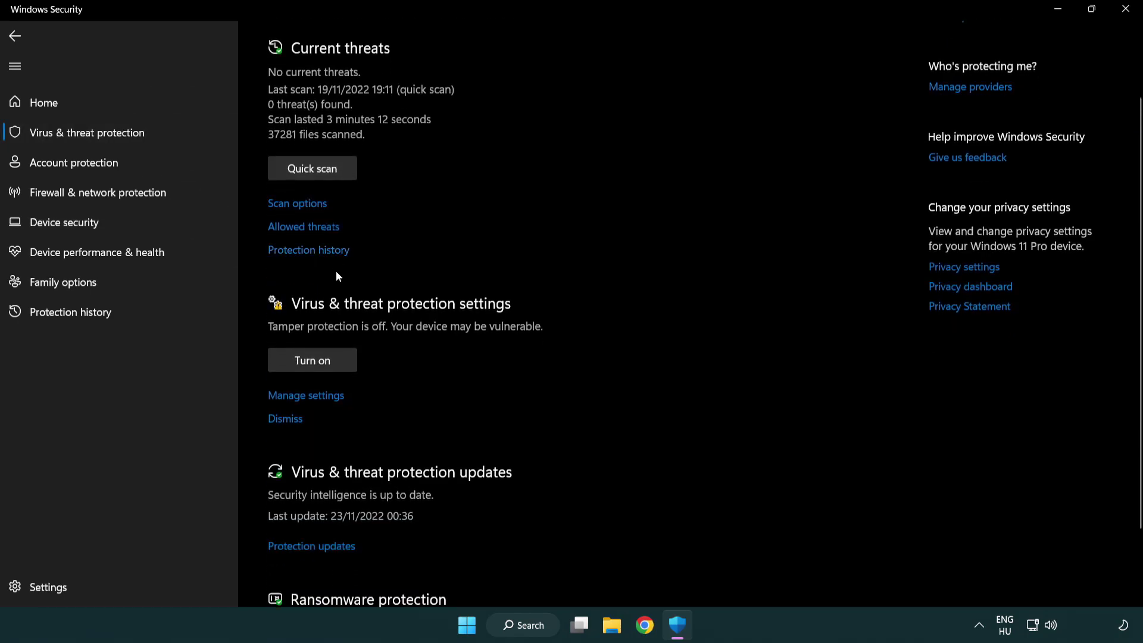
pyautogui.click(304, 397)
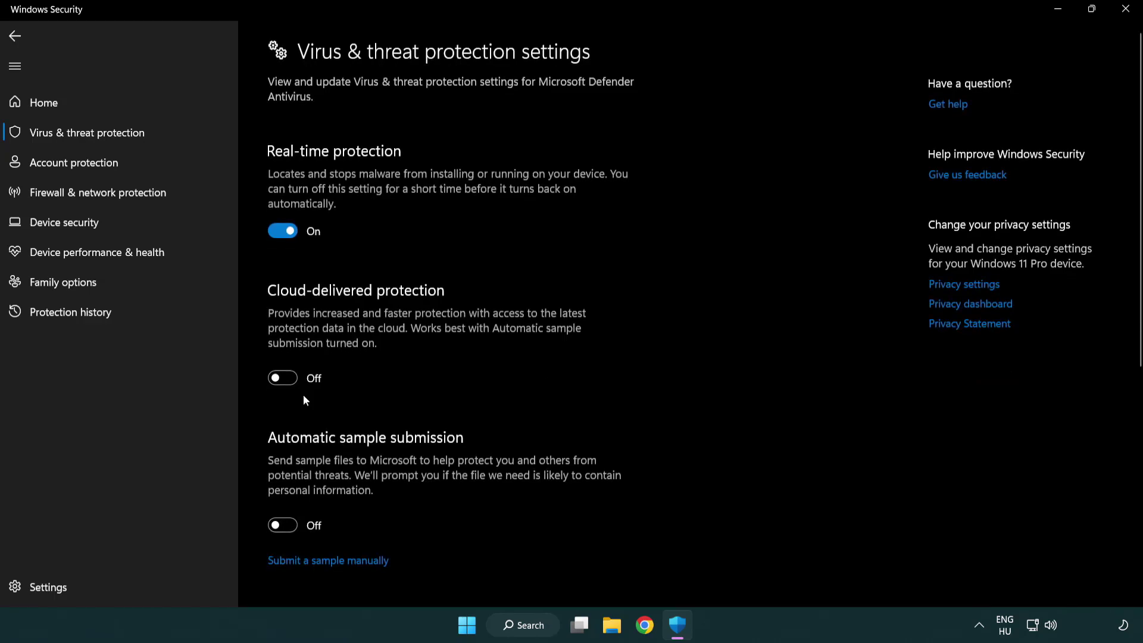
pyautogui.scroll(-6, 304, 399)
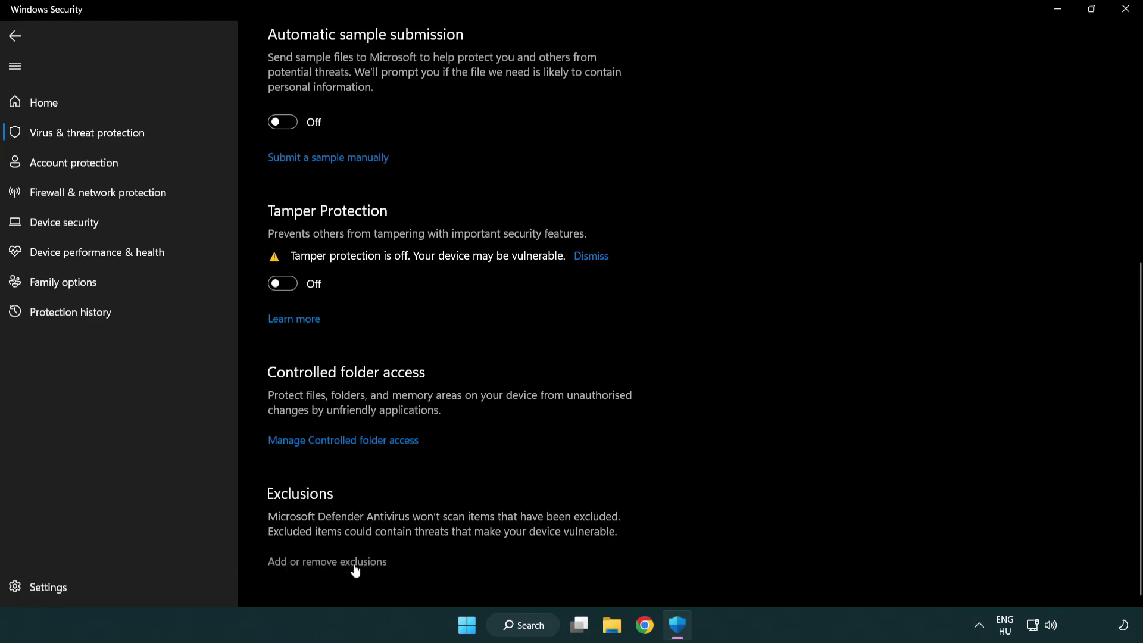
pyautogui.click(332, 565)
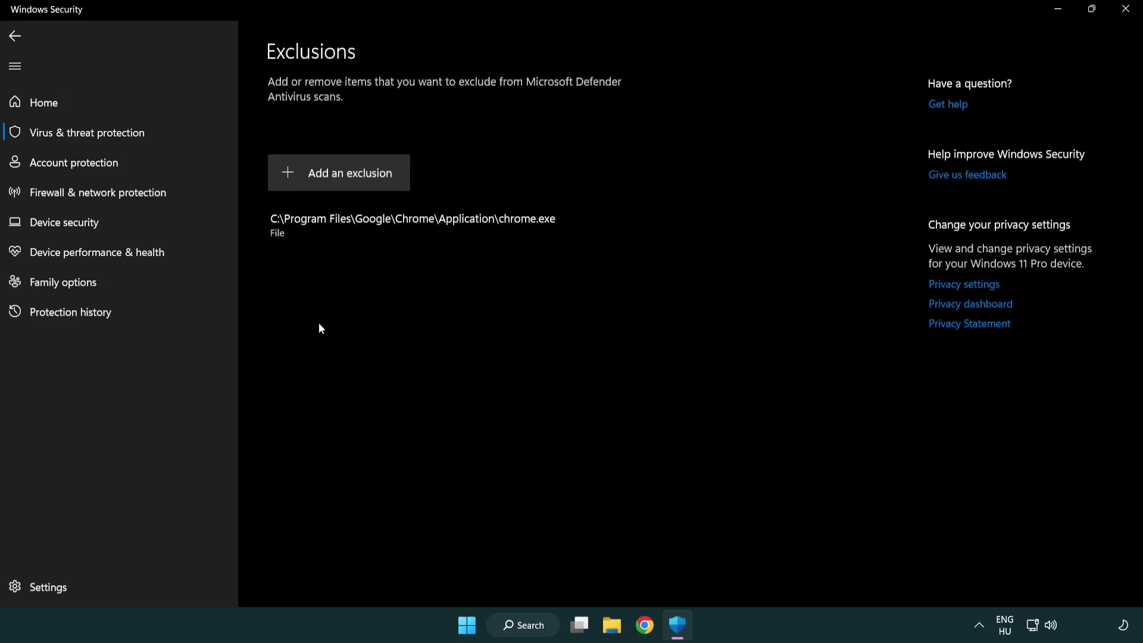
# - Add a file exclusion for the NOT WORKING APP shortcut in C:\Program Files (x86)\NOT WORKING APP
pyautogui.click(344, 179)
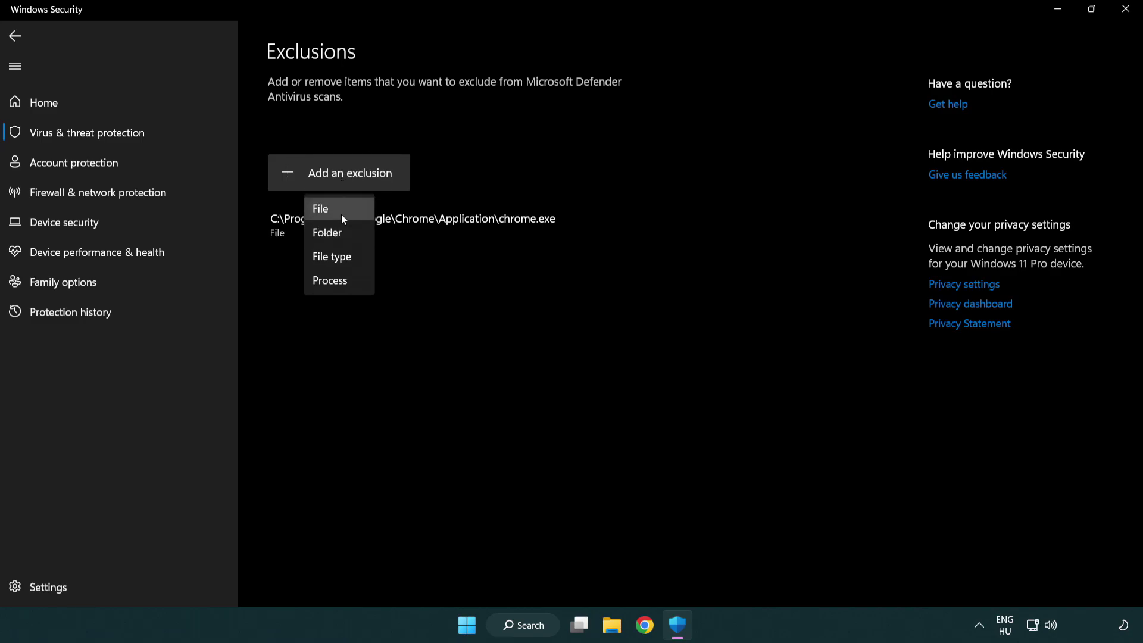
pyautogui.click(344, 211)
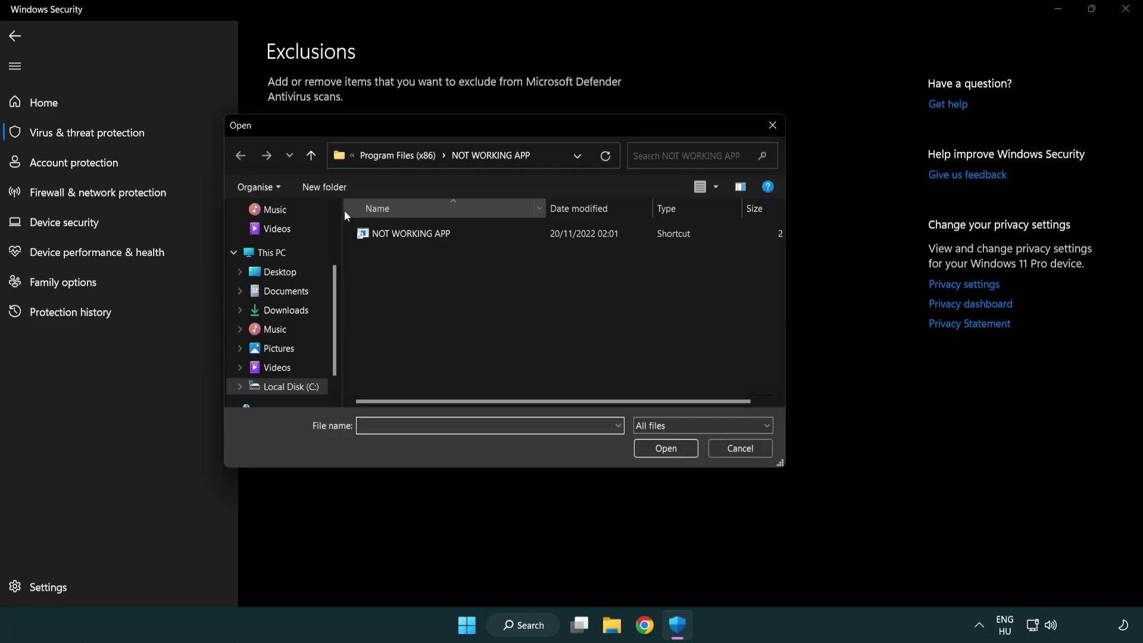
pyautogui.click(387, 156)
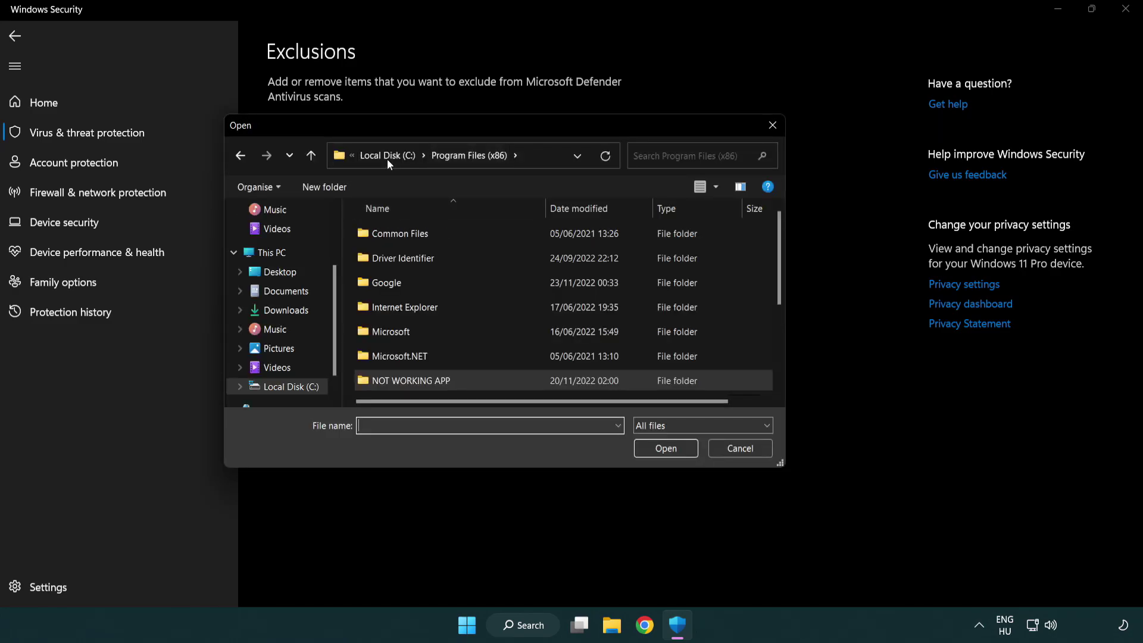
pyautogui.click(393, 157)
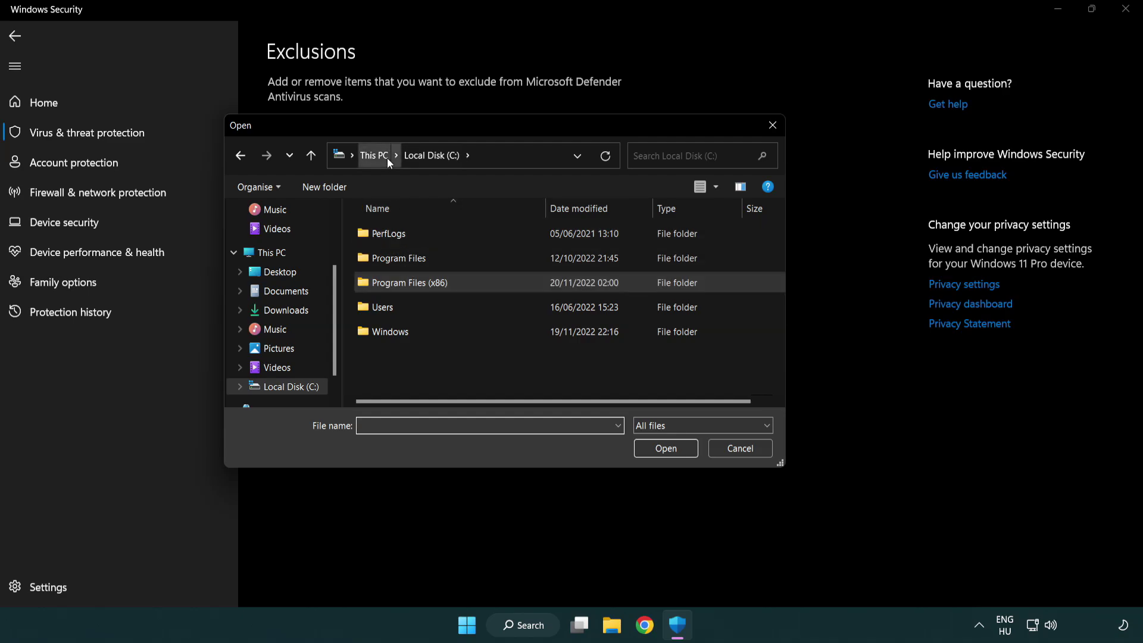
pyautogui.click(381, 157)
pyautogui.doubleClick(417, 393)
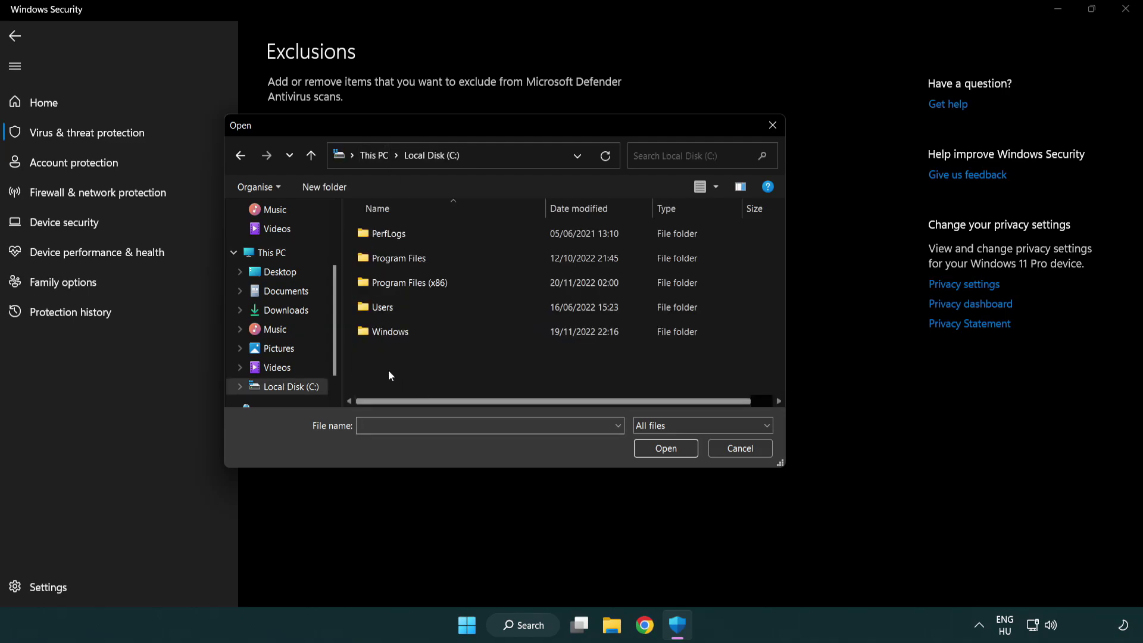
pyautogui.doubleClick(420, 279)
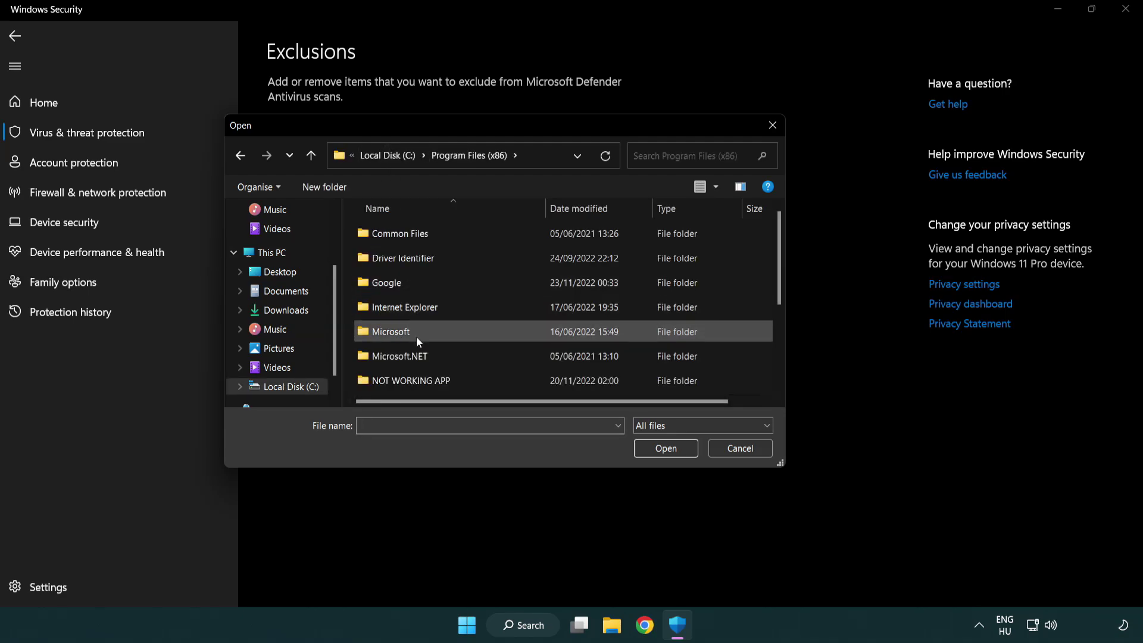
pyautogui.doubleClick(426, 383)
pyautogui.click(403, 231)
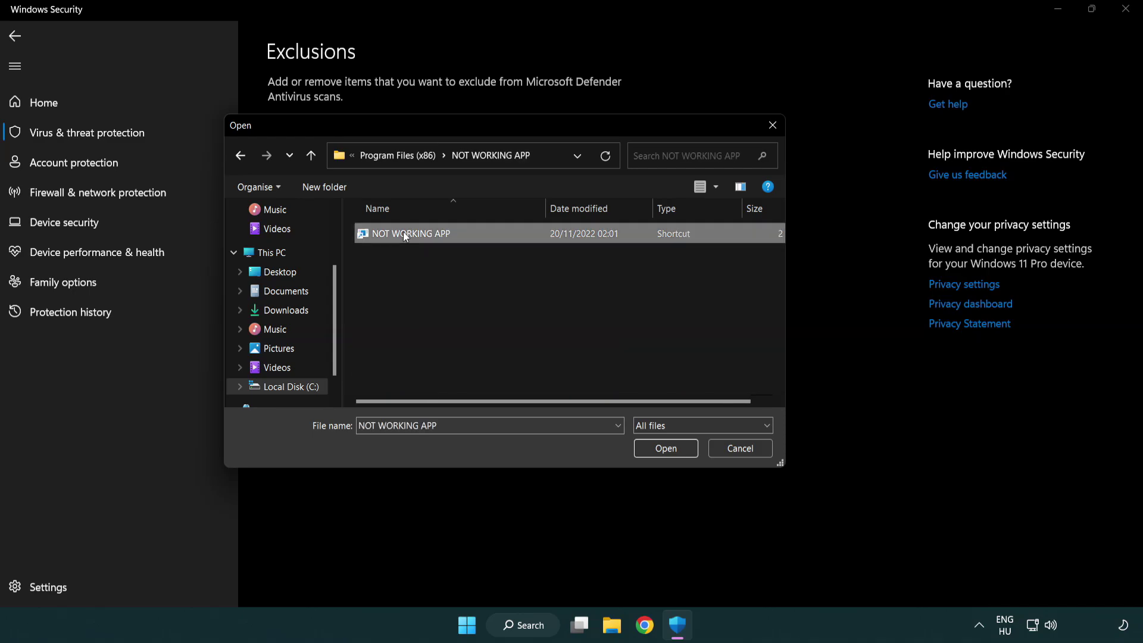
pyautogui.click(664, 449)
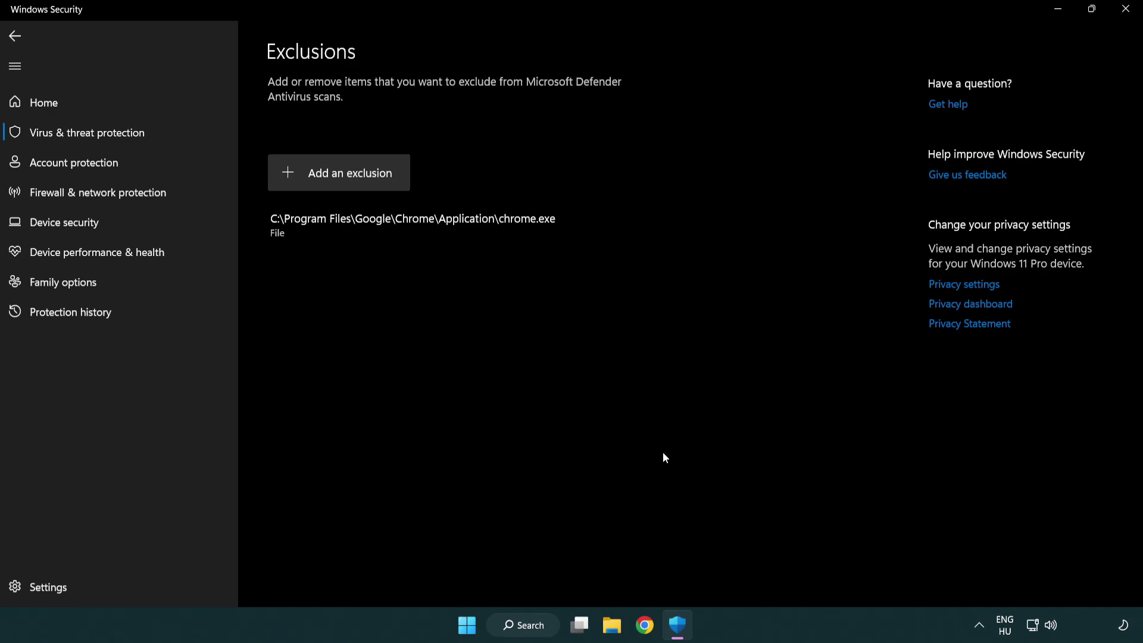
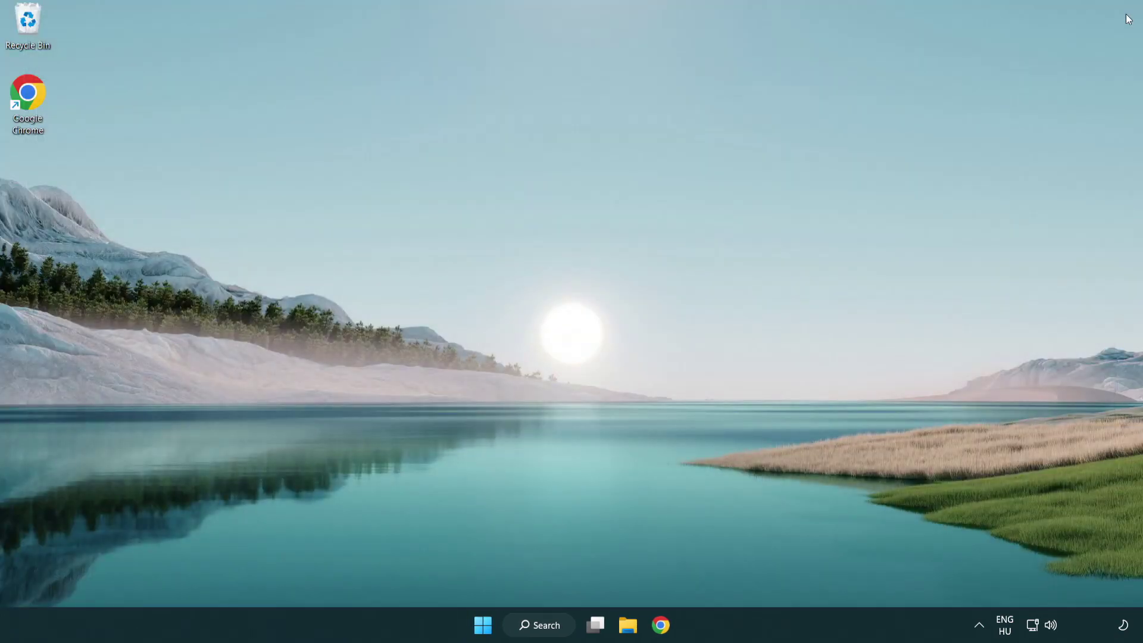
# - Open the power options for restarting the computer
pyautogui.click(472, 630)
pyautogui.click(761, 572)
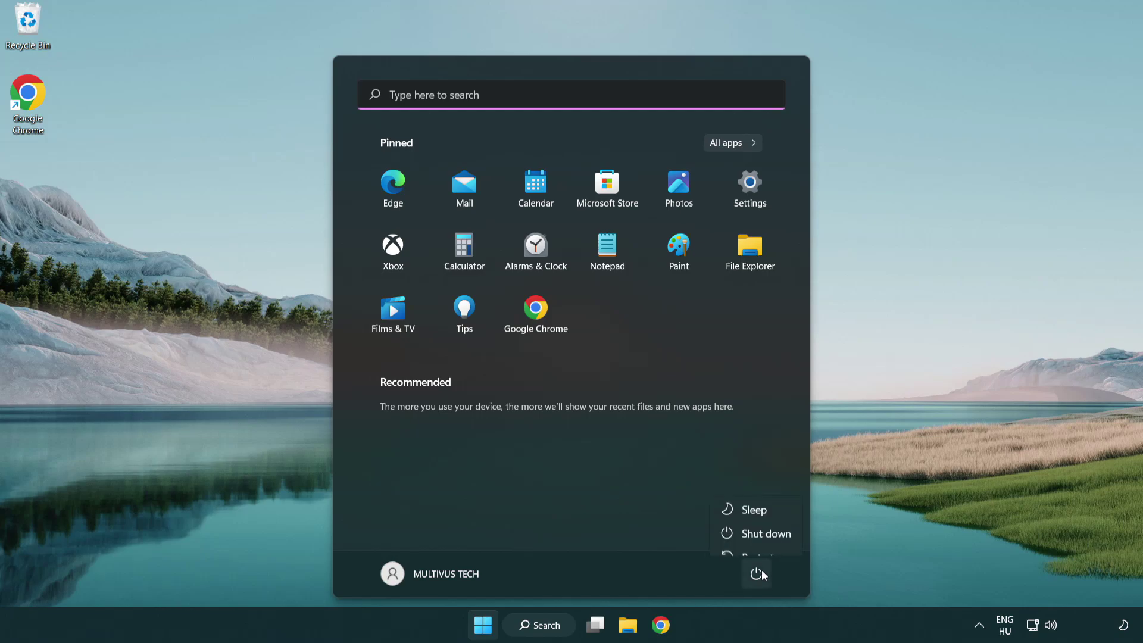